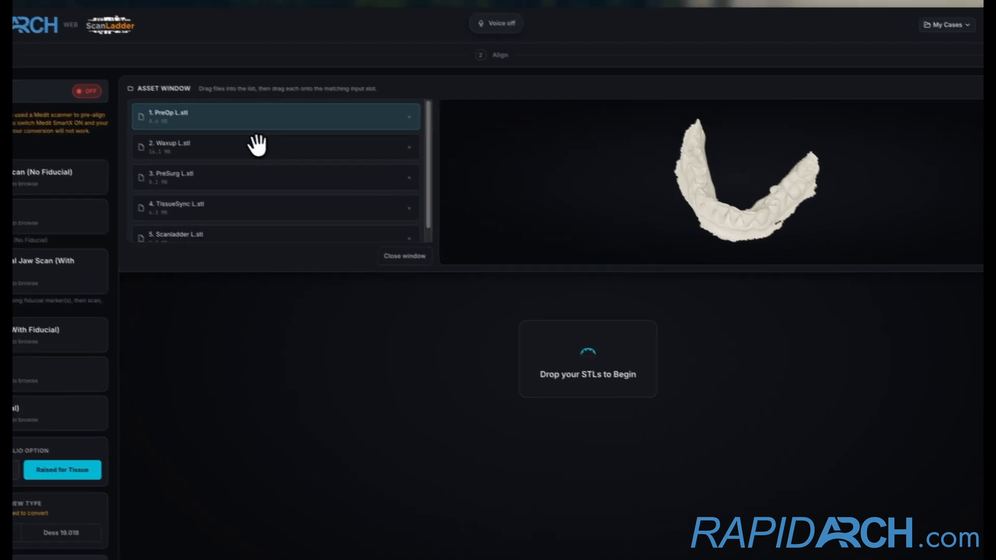
- Preview the Waxup, PreSurg, TissueSync and Scanladder STL files one after another and examine the scan meshes from different angles
{"action": "left_click", "coordinate": [233, 133]}
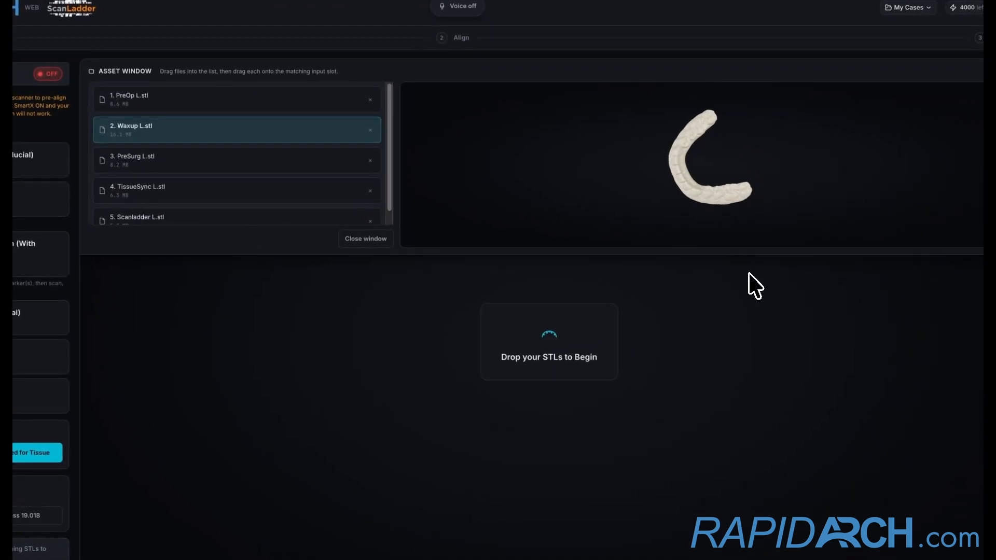
{"action": "left_click", "coordinate": [194, 160]}
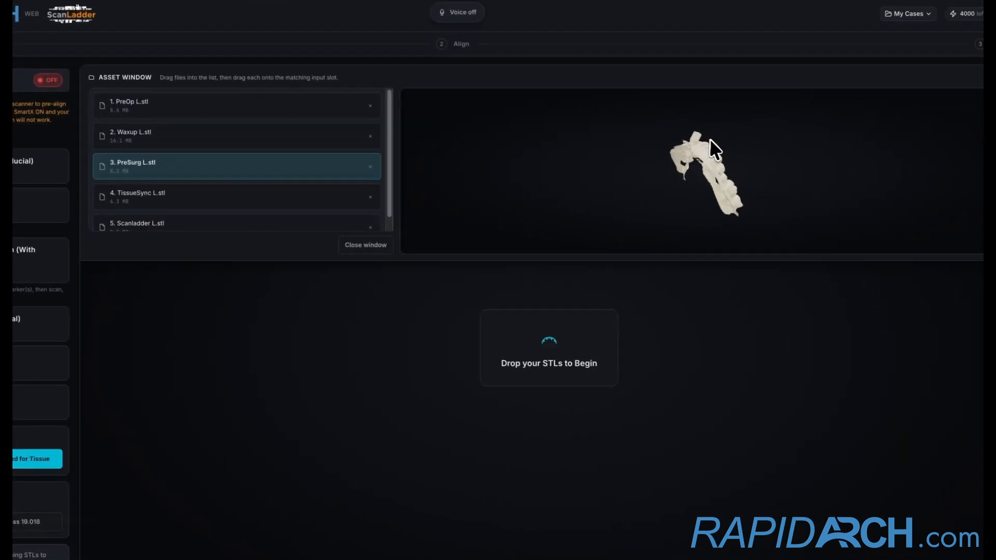
{"action": "left_click_drag", "start_coordinate": [709, 139], "coordinate": [774, 307]}
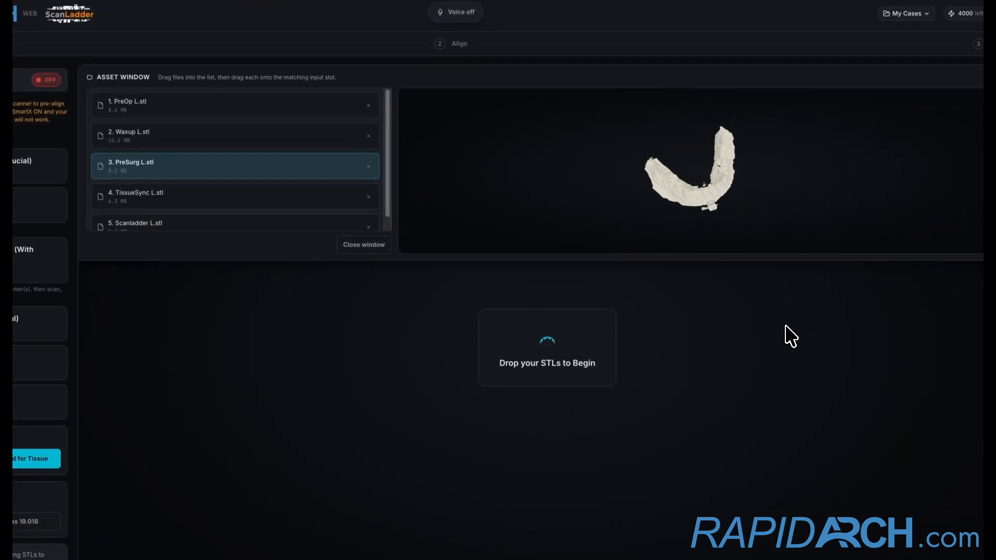
{"action": "left_click_drag", "start_coordinate": [759, 249], "coordinate": [773, 112]}
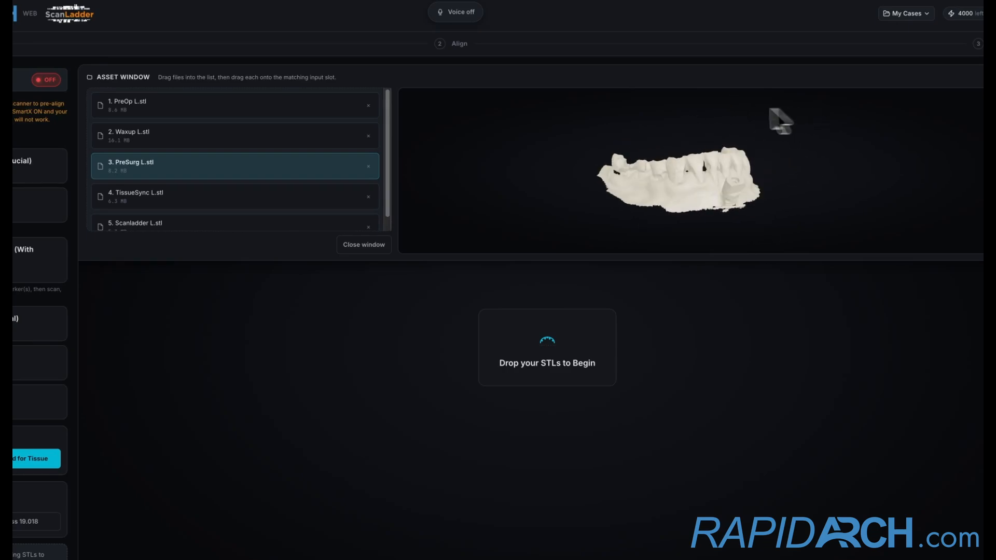
{"action": "left_click", "coordinate": [234, 196]}
{"action": "left_click_drag", "start_coordinate": [786, 151], "coordinate": [728, 300]}
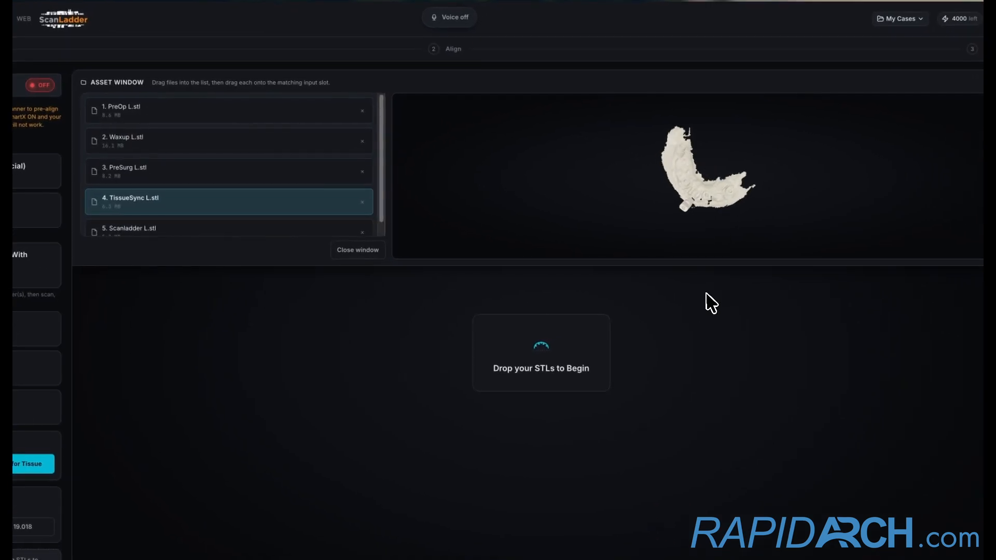
{"action": "left_click_drag", "start_coordinate": [719, 203], "coordinate": [803, 122]}
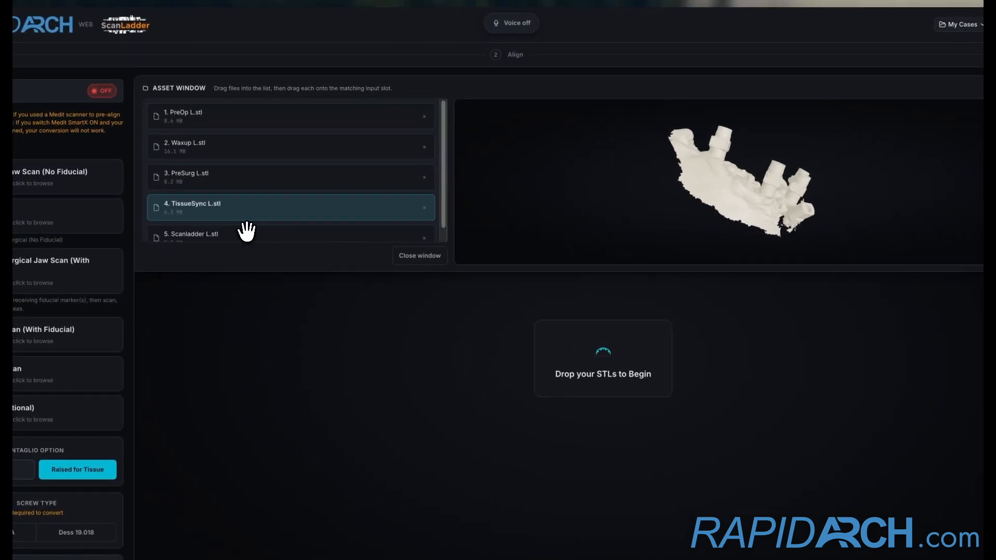
{"action": "left_click", "coordinate": [185, 225]}
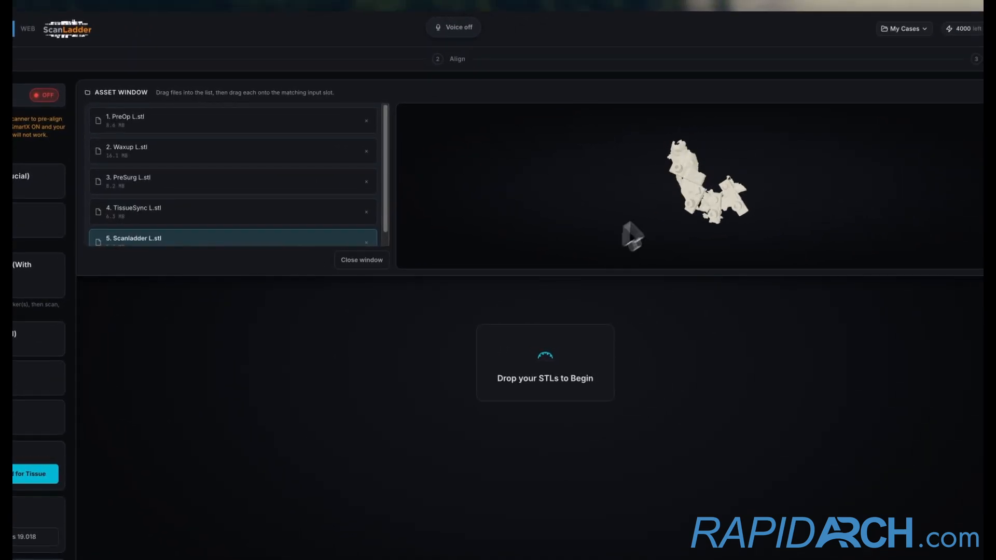
{"action": "left_click_drag", "start_coordinate": [726, 224], "coordinate": [784, 164]}
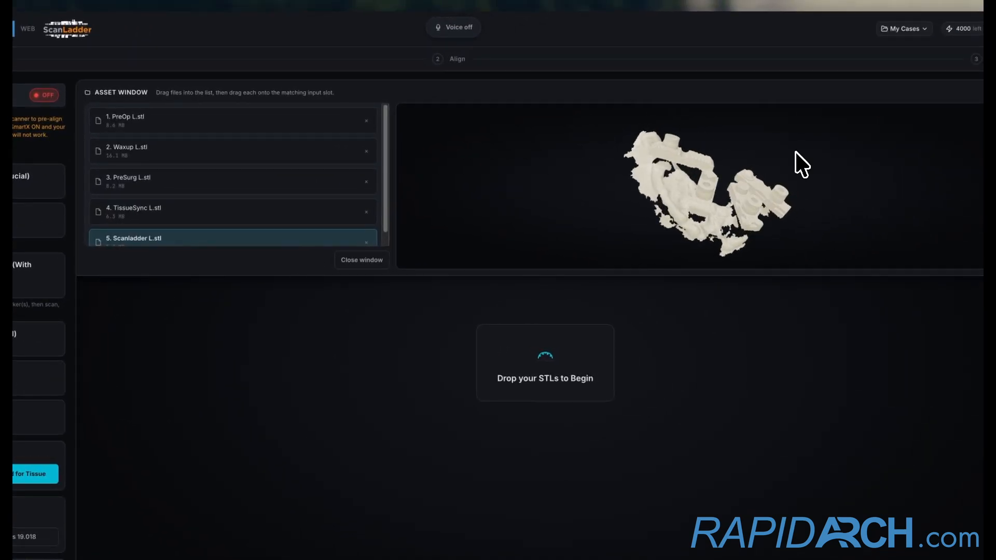
- Assign the PreOp, Waxup, PreSurg, TissueSync and Scanladder STL files to their matching inputs and close the asset window
{"action": "left_click", "coordinate": [144, 124]}
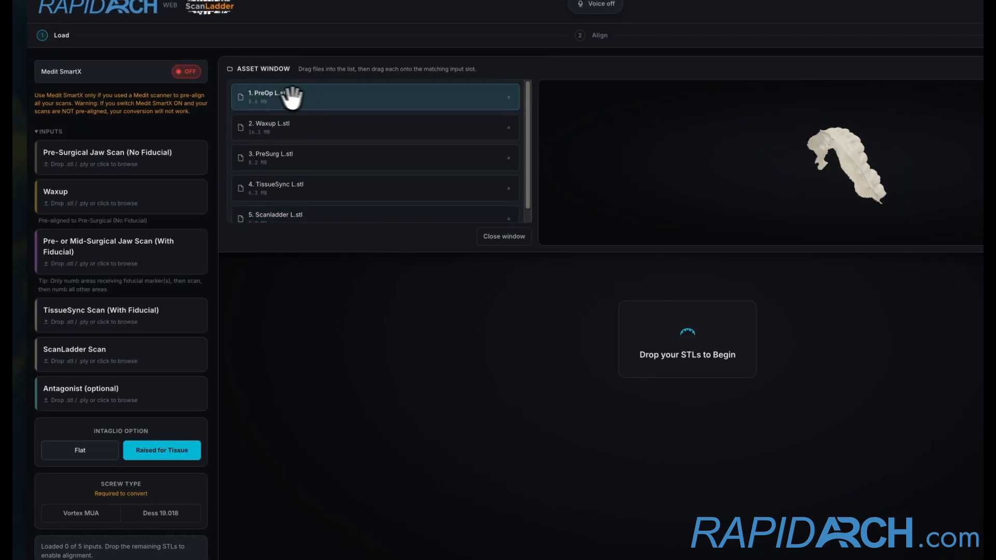
{"action": "left_click_drag", "start_coordinate": [197, 104], "coordinate": [145, 165]}
{"action": "left_click_drag", "start_coordinate": [250, 139], "coordinate": [152, 206]}
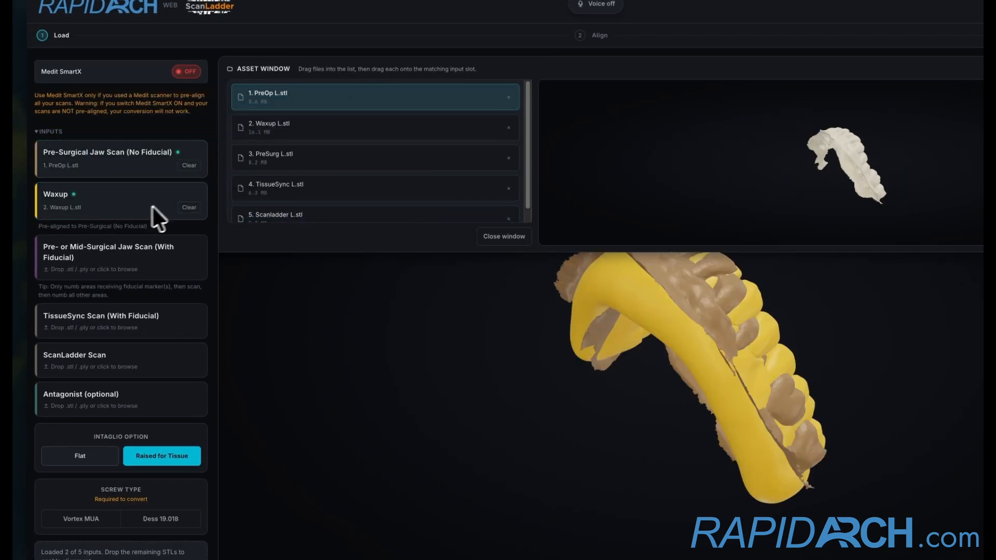
{"action": "left_click_drag", "start_coordinate": [232, 184], "coordinate": [140, 267]}
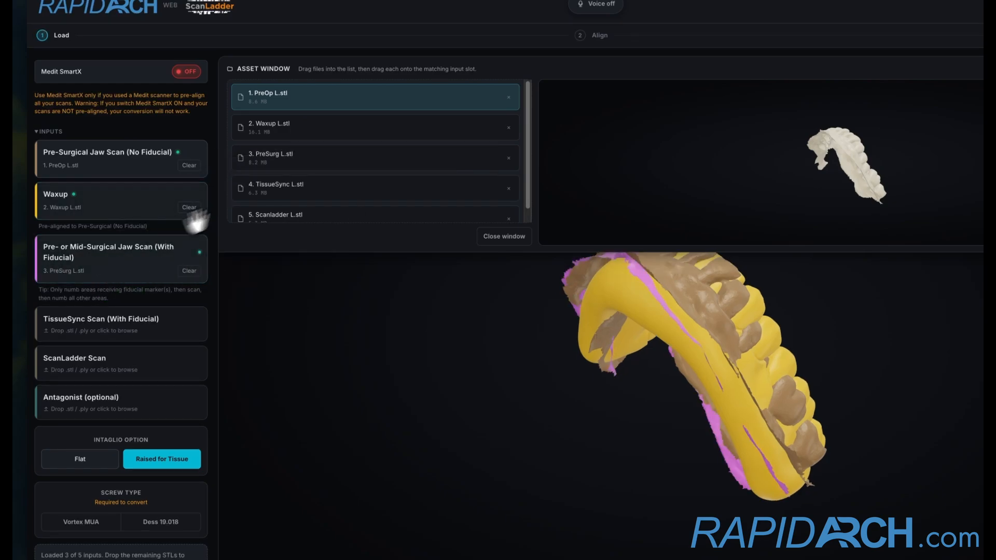
{"action": "left_click_drag", "start_coordinate": [275, 184], "coordinate": [119, 345]}
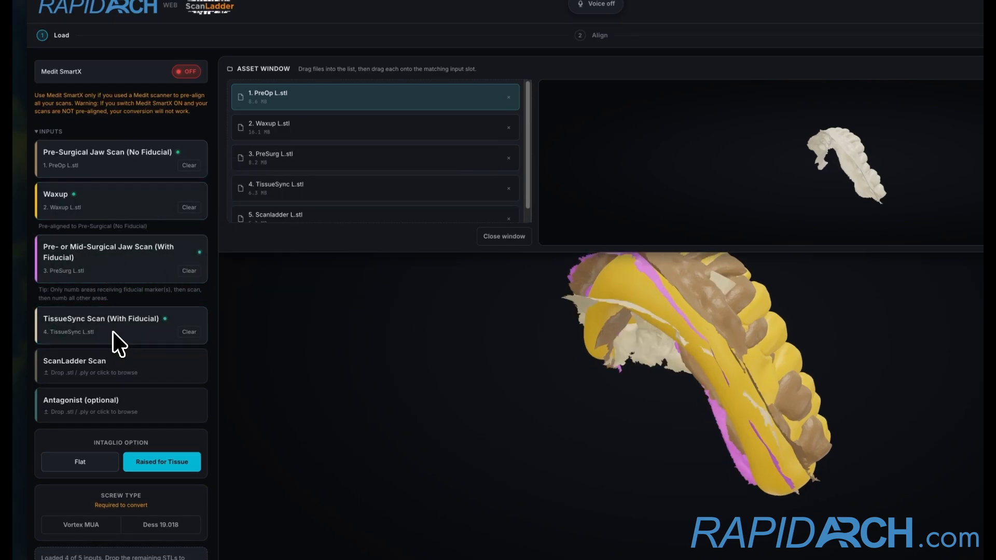
{"action": "left_click_drag", "start_coordinate": [280, 214], "coordinate": [127, 372]}
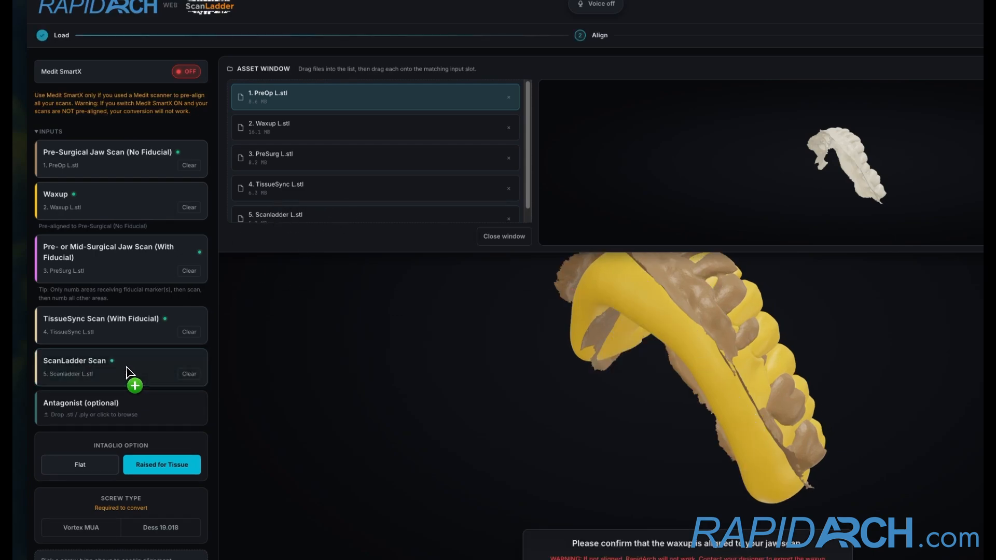
{"action": "left_click", "coordinate": [499, 240]}
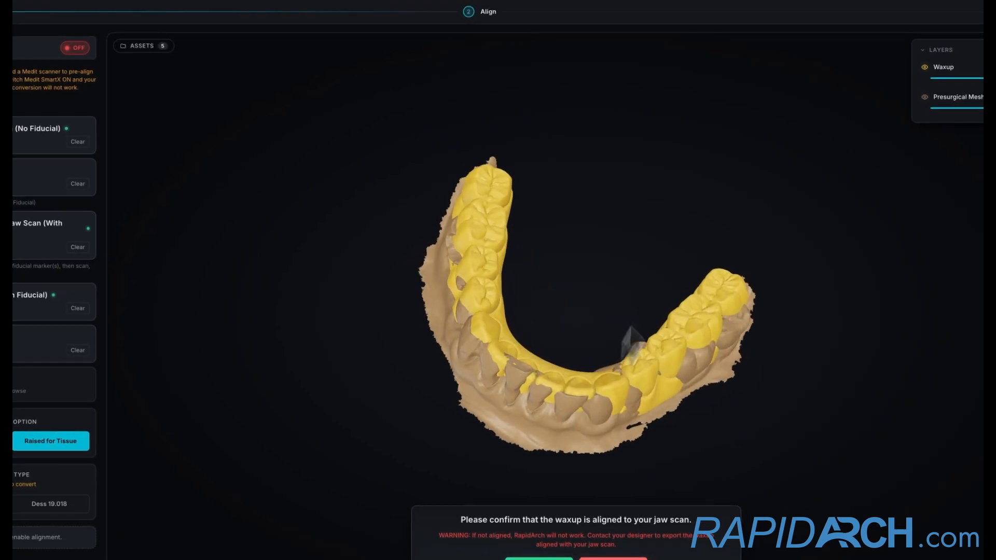
- Check the waxup's fit on the pre-surgical jaw scan and confirm that the two are aligned
{"action": "right_click_drag", "start_coordinate": [631, 327], "coordinate": [499, 158]}
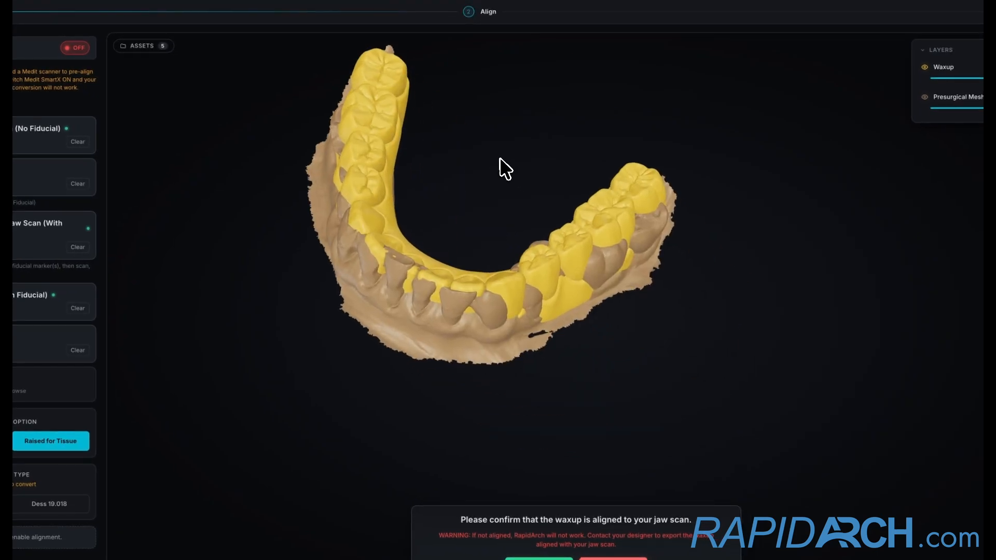
{"action": "left_click_drag", "start_coordinate": [500, 158], "coordinate": [537, 139]}
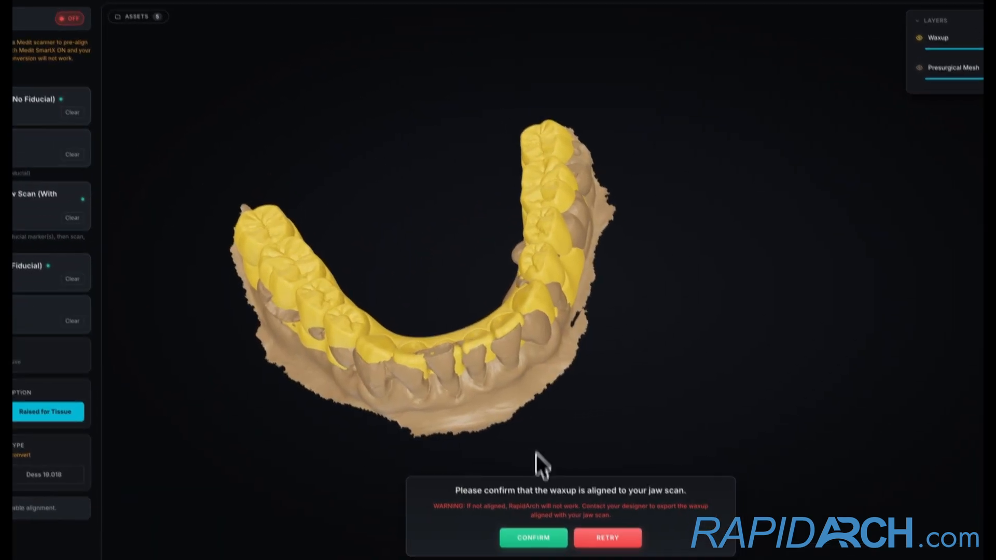
{"action": "left_click", "coordinate": [542, 556]}
- Set the screw type to Dess 19.018 and start the alignment with the intaglio raised for tissue
{"action": "left_click_drag", "start_coordinate": [519, 187], "coordinate": [566, 178]}
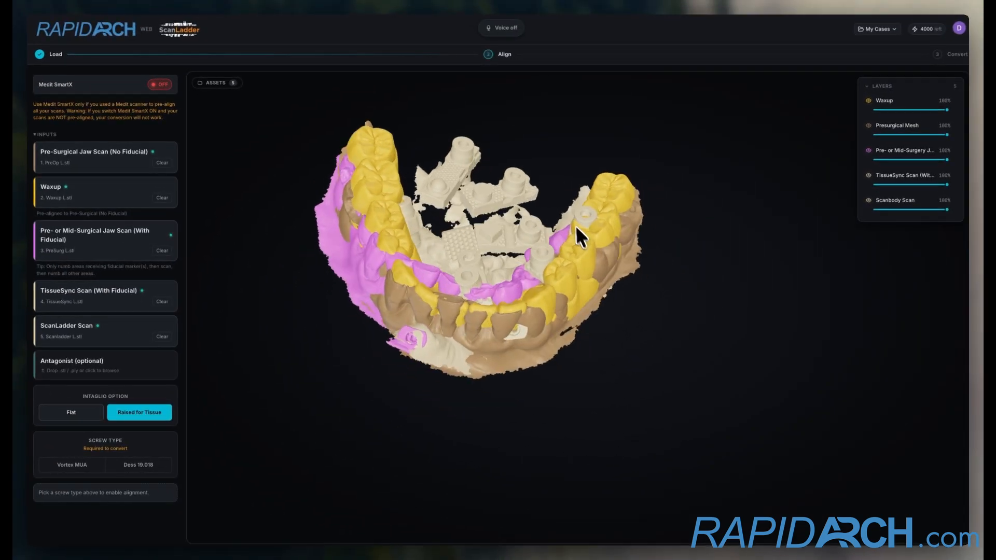
{"action": "left_click_drag", "start_coordinate": [576, 226], "coordinate": [571, 251]}
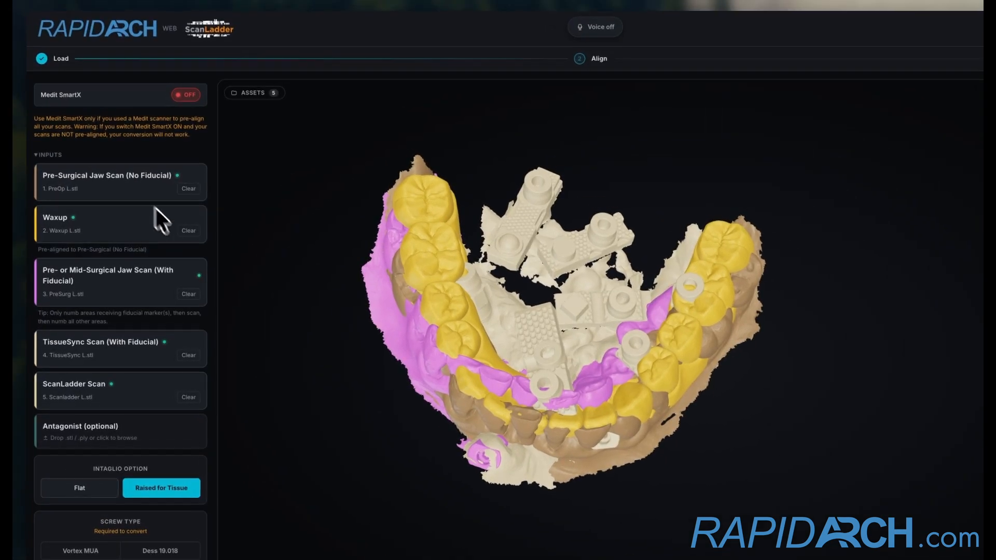
{"action": "left_click", "coordinate": [101, 98]}
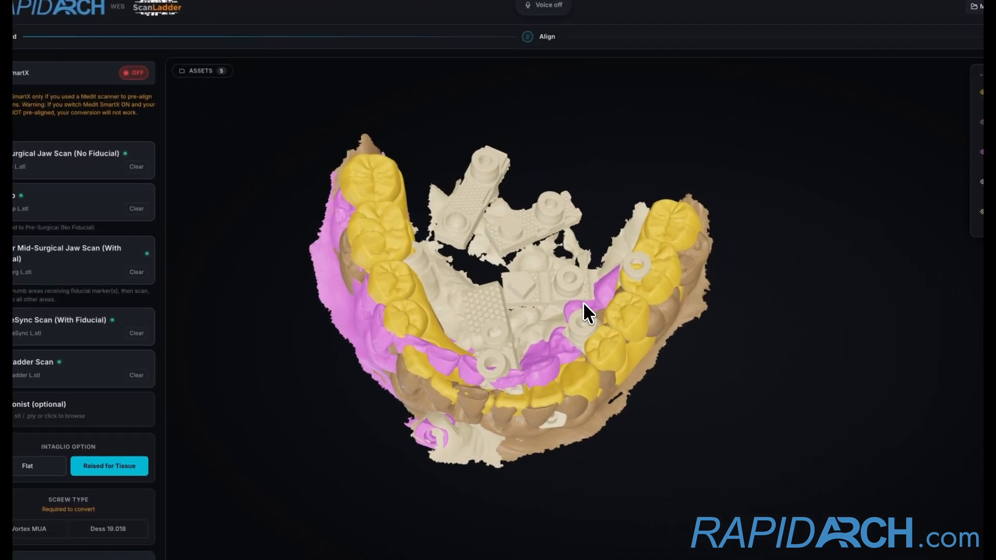
{"action": "left_click_drag", "start_coordinate": [637, 325], "coordinate": [618, 262]}
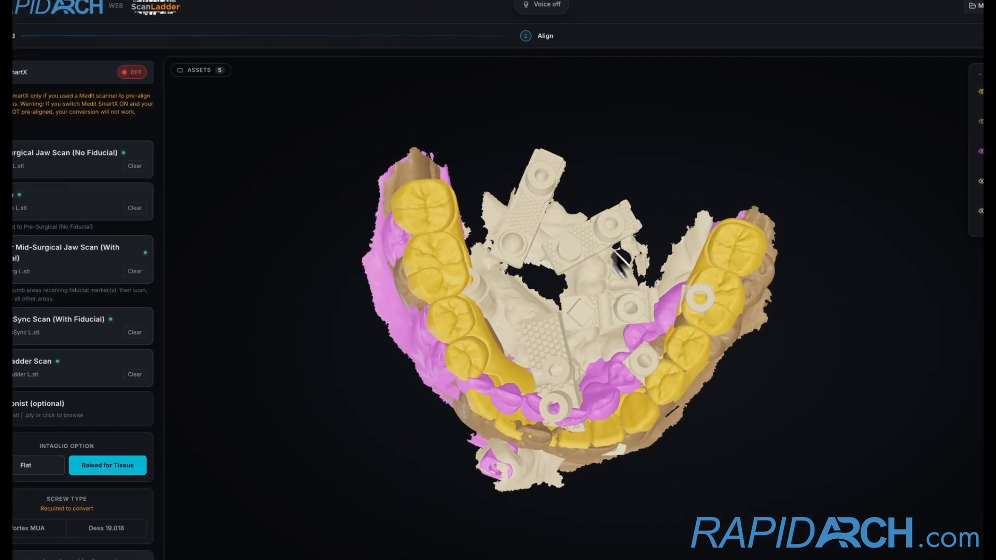
{"action": "left_click_drag", "start_coordinate": [617, 350], "coordinate": [702, 334]}
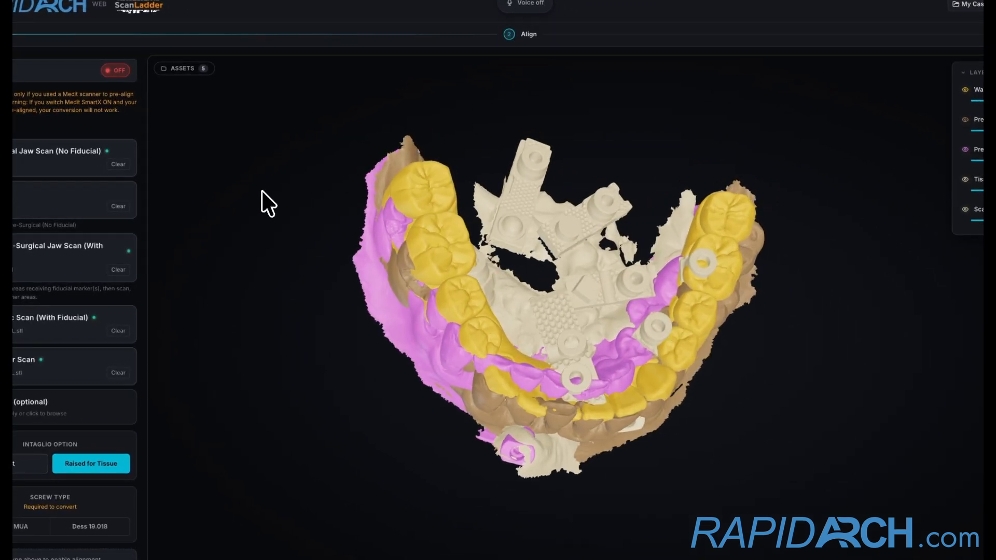
{"action": "left_click_drag", "start_coordinate": [534, 337], "coordinate": [490, 277]}
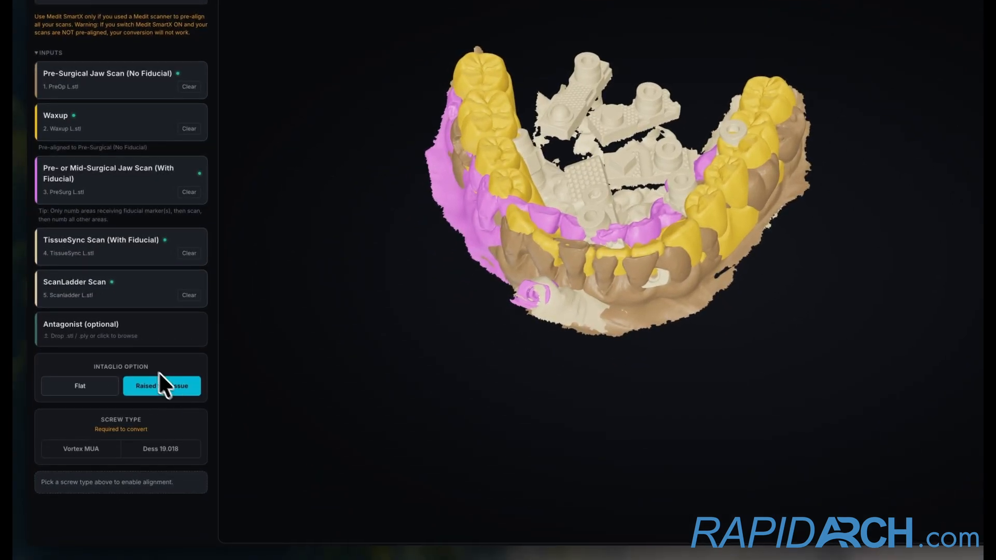
{"action": "left_click", "coordinate": [171, 450]}
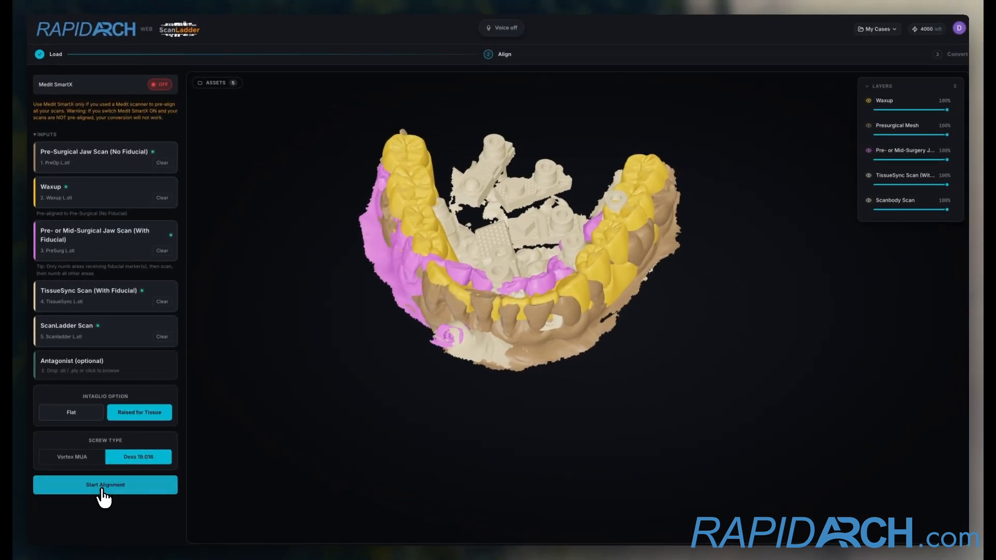
{"action": "left_click", "coordinate": [152, 492]}
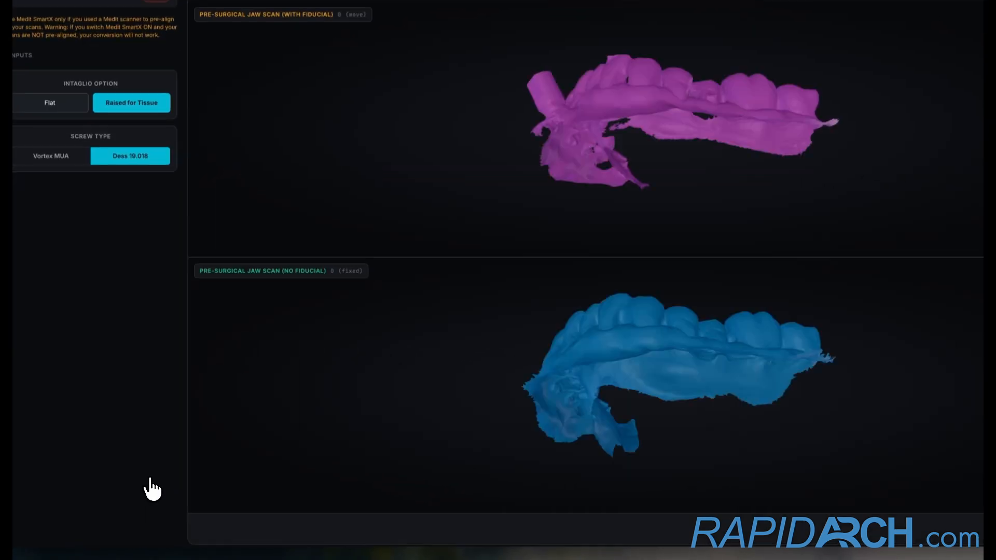
- Align the pre-surgical jaw scan with fiducial to the one without fiducial using four matching points on the teeth, and accept the alignment
{"action": "left_click_drag", "start_coordinate": [633, 139], "coordinate": [724, 287]}
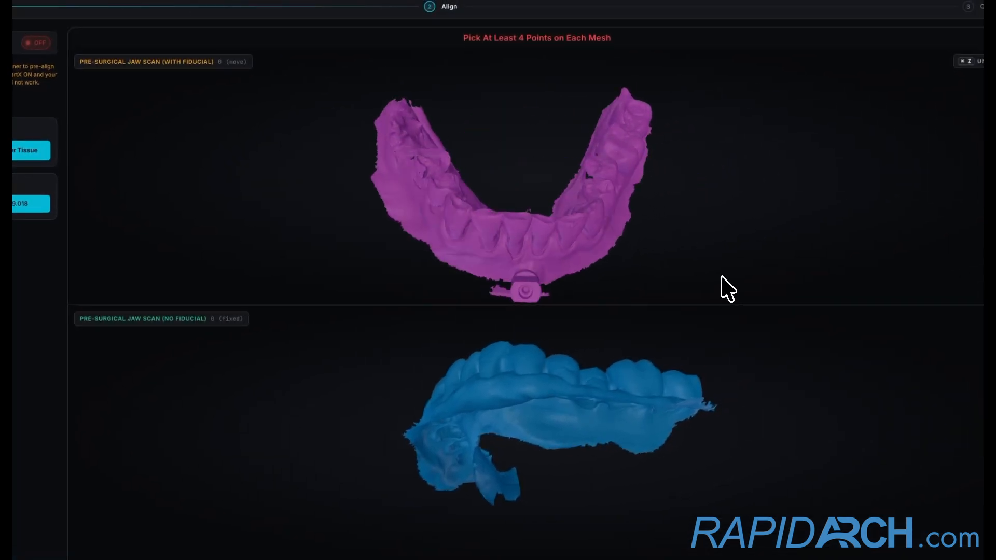
{"action": "left_click_drag", "start_coordinate": [591, 371], "coordinate": [644, 379]}
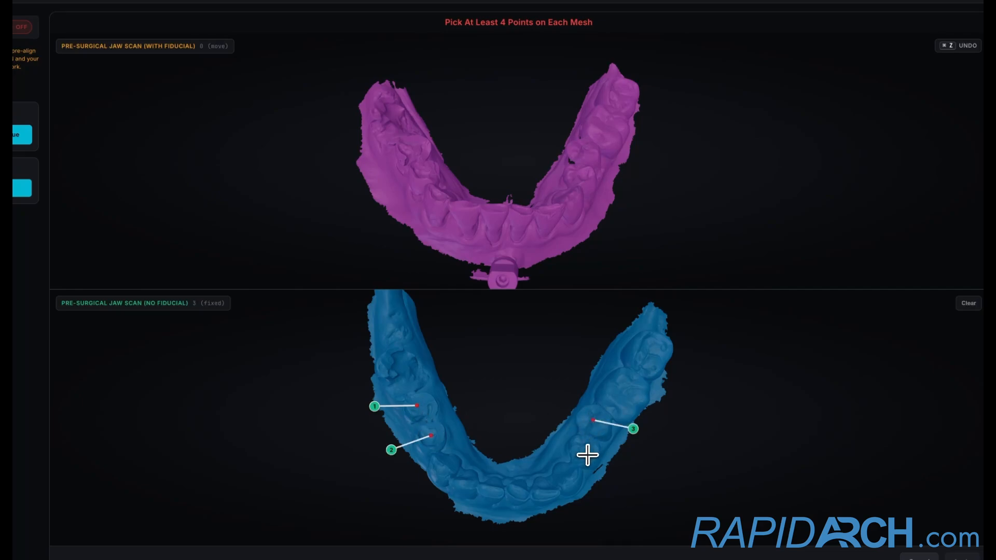
{"action": "left_click_drag", "start_coordinate": [542, 203], "coordinate": [449, 155]}
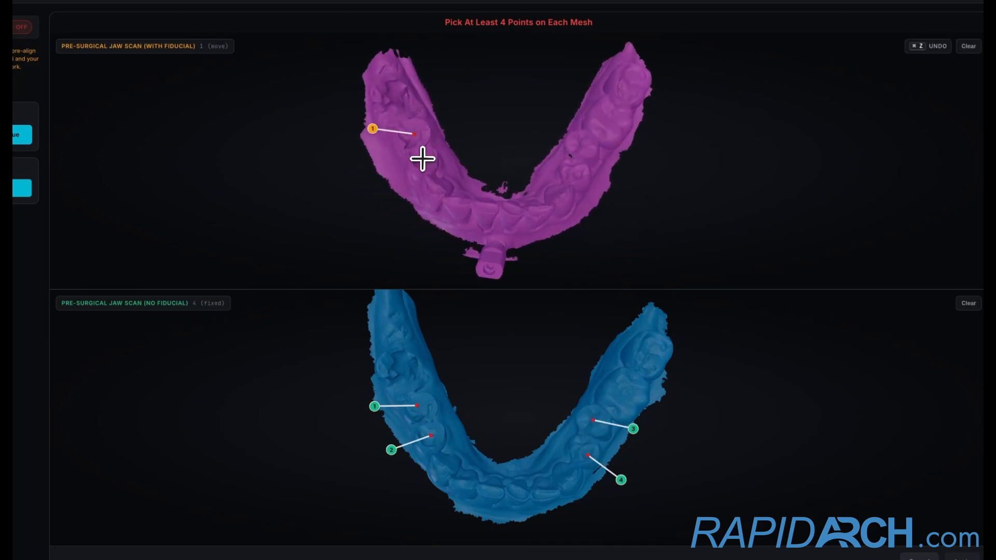
{"action": "left_click_drag", "start_coordinate": [529, 163], "coordinate": [527, 169]}
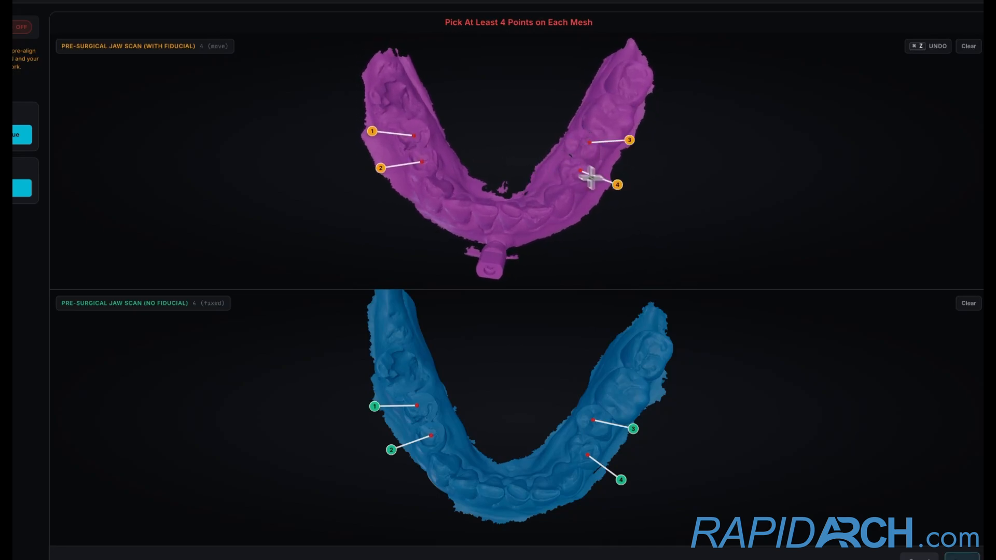
{"action": "left_click_drag", "start_coordinate": [590, 177], "coordinate": [605, 138]}
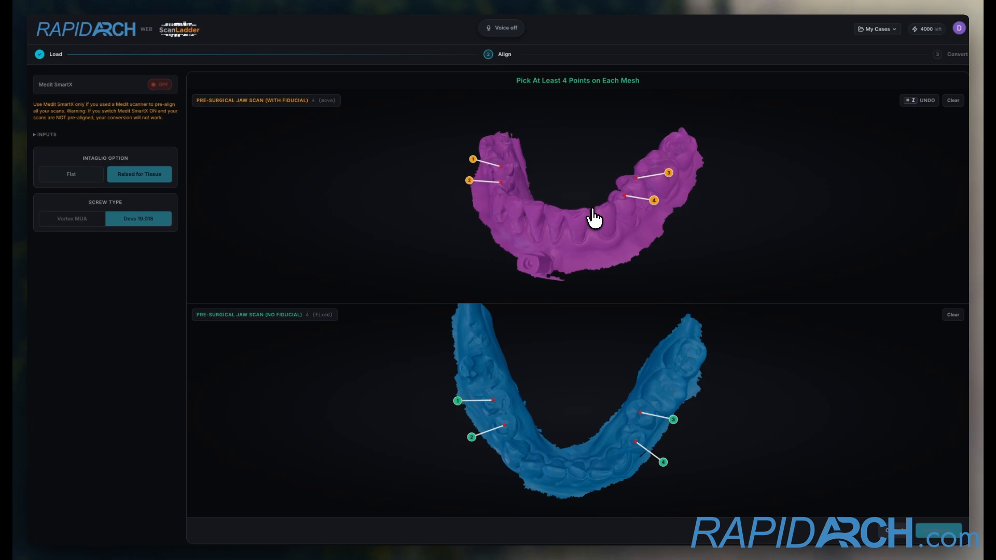
{"action": "left_click_drag", "start_coordinate": [601, 213], "coordinate": [718, 407]}
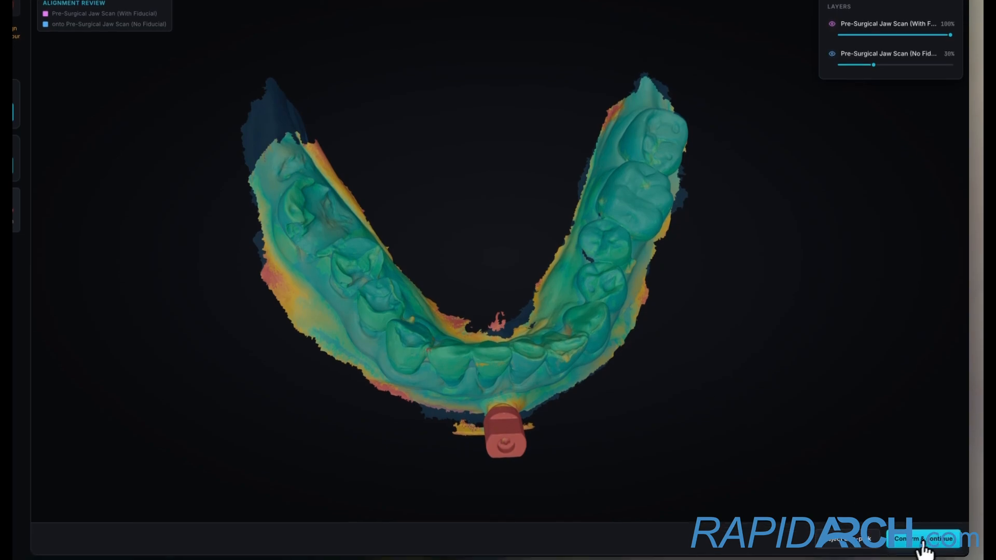
{"action": "left_click", "coordinate": [923, 547]}
- Pick four alignment points around the front fiducial on the TissueSync scan
{"action": "left_click_drag", "start_coordinate": [645, 182], "coordinate": [562, 430]}
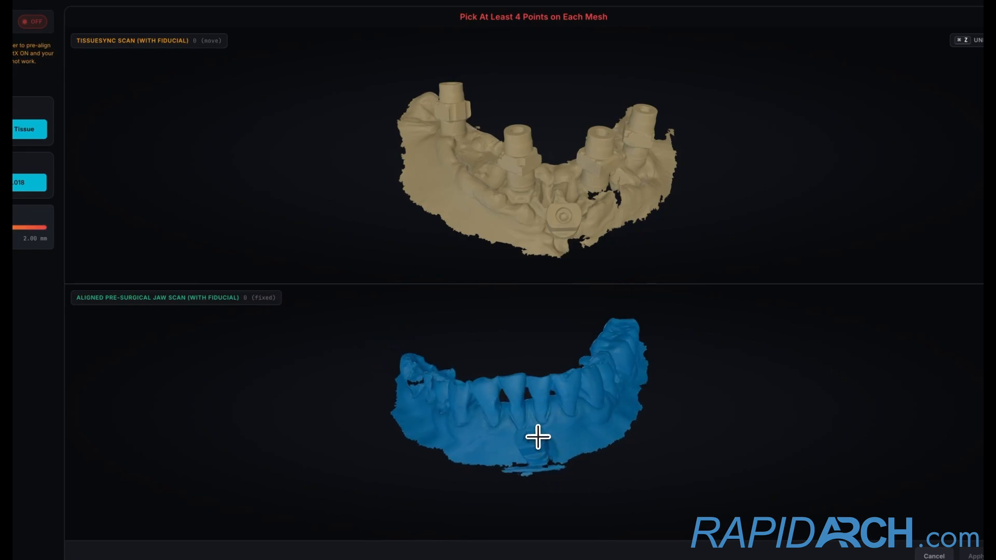
{"action": "left_click_drag", "start_coordinate": [627, 116], "coordinate": [620, 222]}
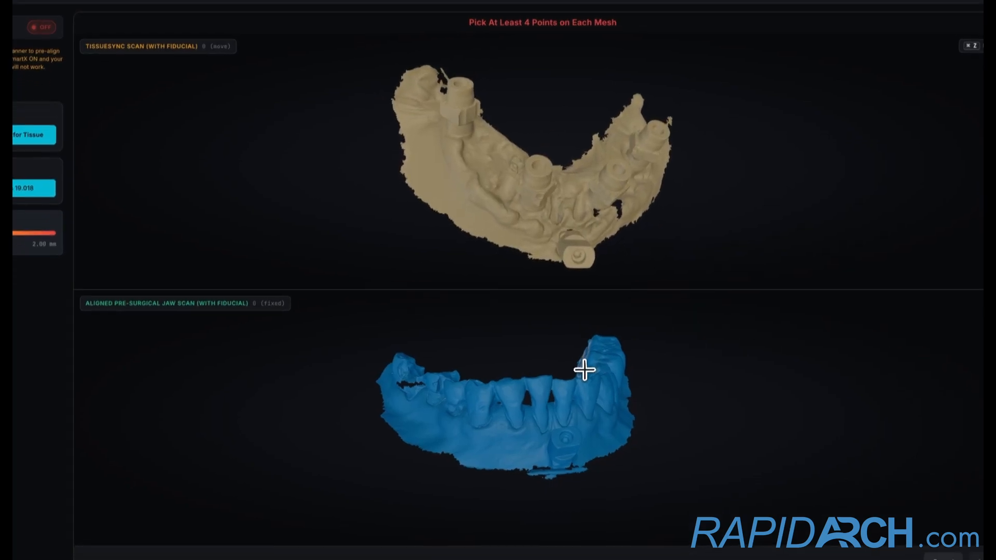
{"action": "left_click_drag", "start_coordinate": [584, 370], "coordinate": [648, 301]}
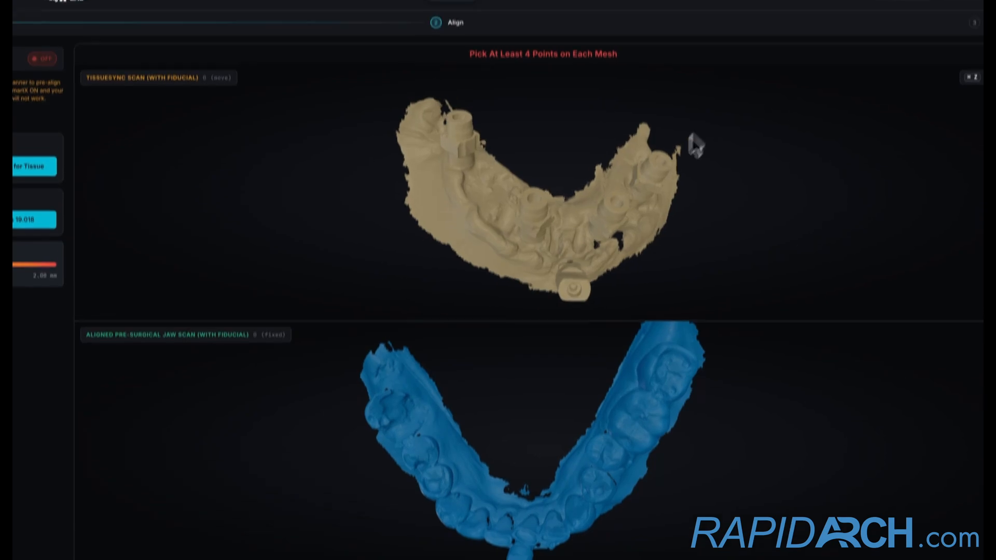
{"action": "left_click_drag", "start_coordinate": [695, 145], "coordinate": [722, 314]}
{"action": "left_click_drag", "start_coordinate": [395, 145], "coordinate": [413, 172]}
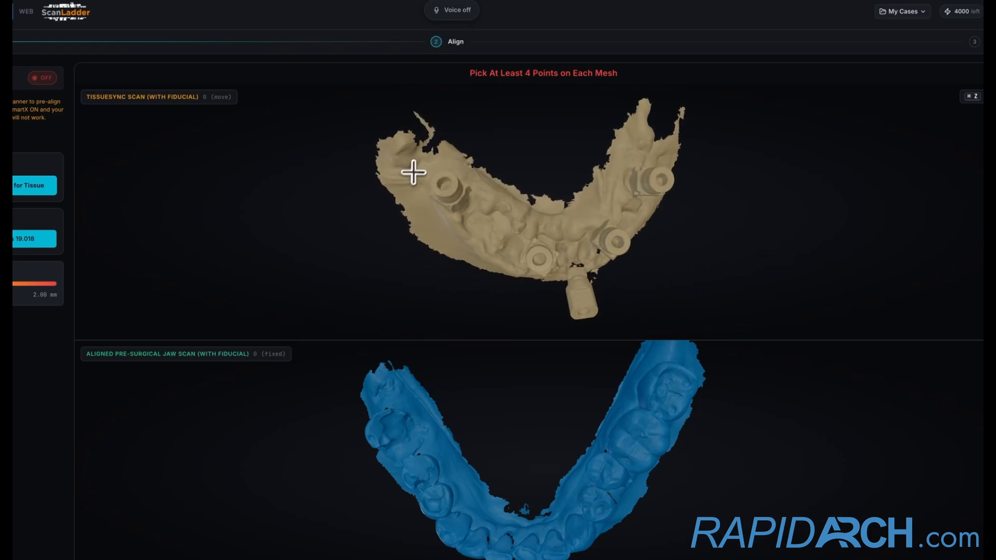
{"action": "left_click_drag", "start_coordinate": [551, 157], "coordinate": [641, 45]}
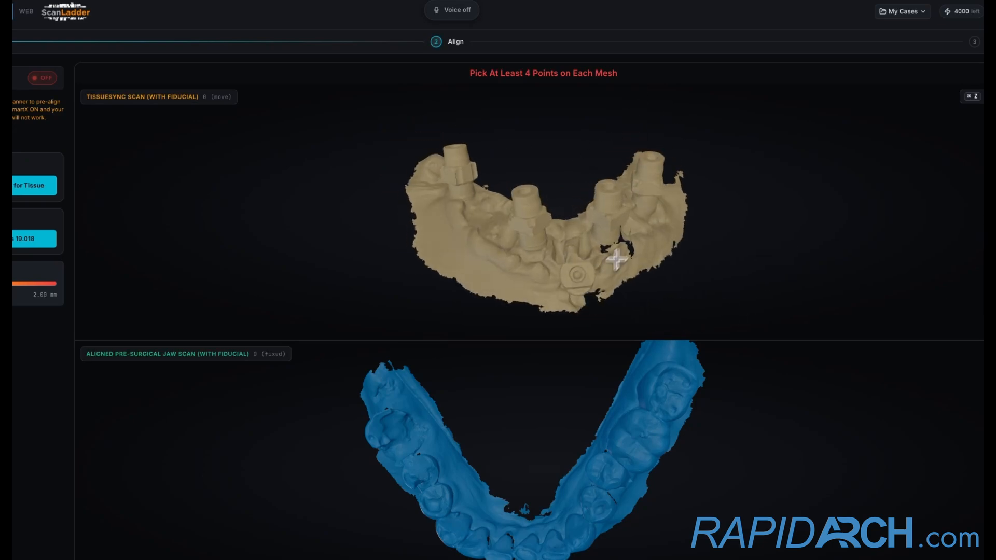
{"action": "left_click_drag", "start_coordinate": [616, 260], "coordinate": [601, 261]}
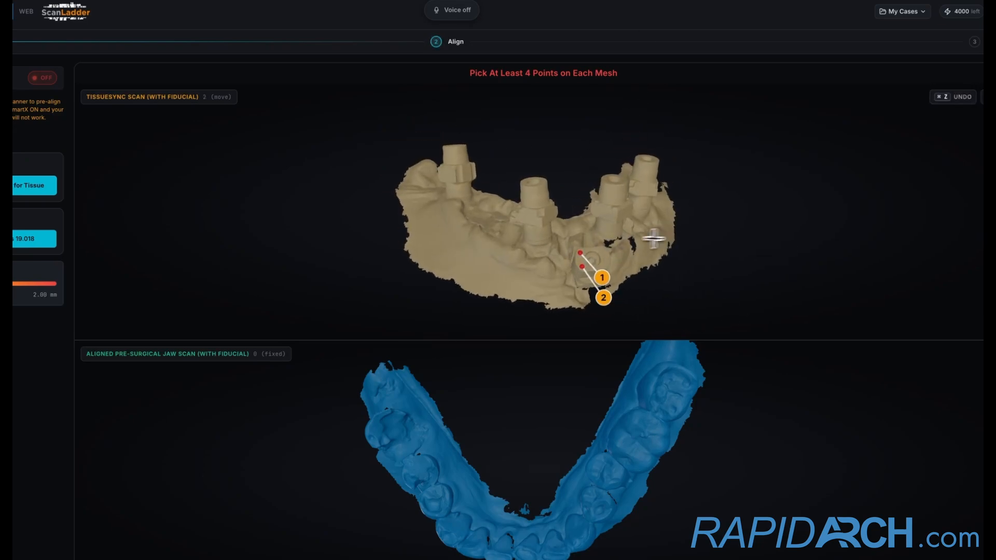
{"action": "left_click_drag", "start_coordinate": [653, 238], "coordinate": [639, 241]}
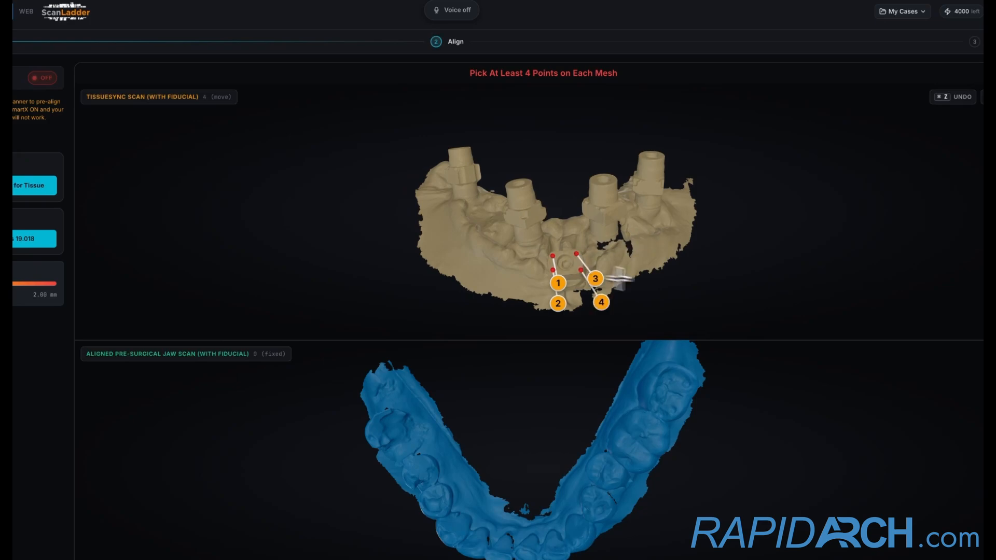
- Pick the four matching fiducial points on the aligned pre-surgical jaw scan, check the heatmap fit of both scans and accept the alignment
{"action": "left_click_drag", "start_coordinate": [696, 281], "coordinate": [719, 257]}
{"action": "left_click_drag", "start_coordinate": [662, 472], "coordinate": [700, 330]}
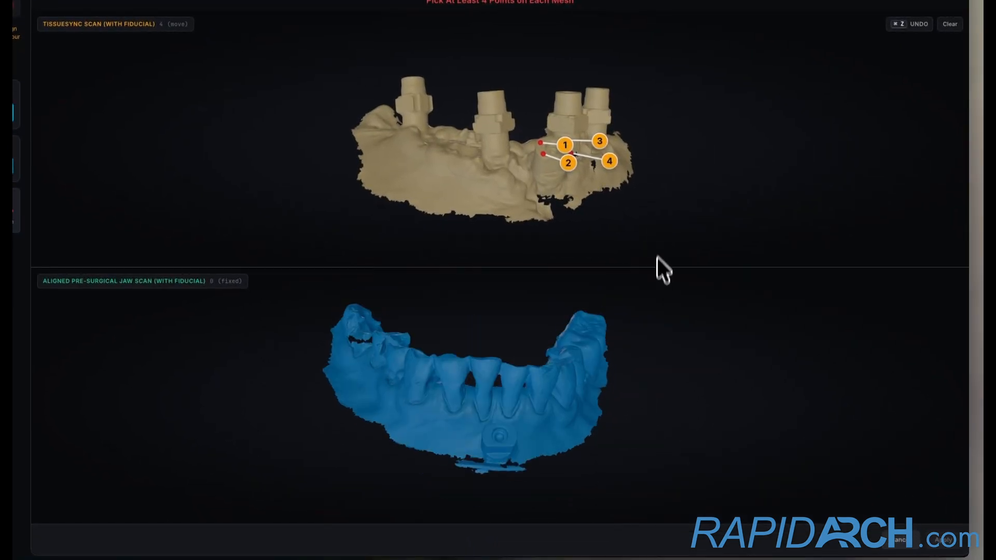
{"action": "left_click_drag", "start_coordinate": [635, 337], "coordinate": [612, 404]}
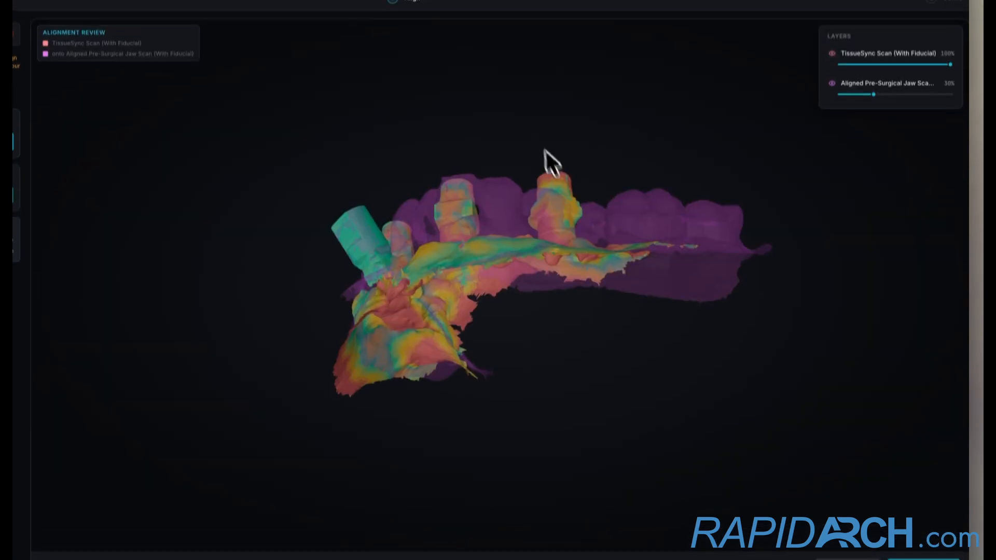
{"action": "left_click_drag", "start_coordinate": [527, 282], "coordinate": [731, 340]}
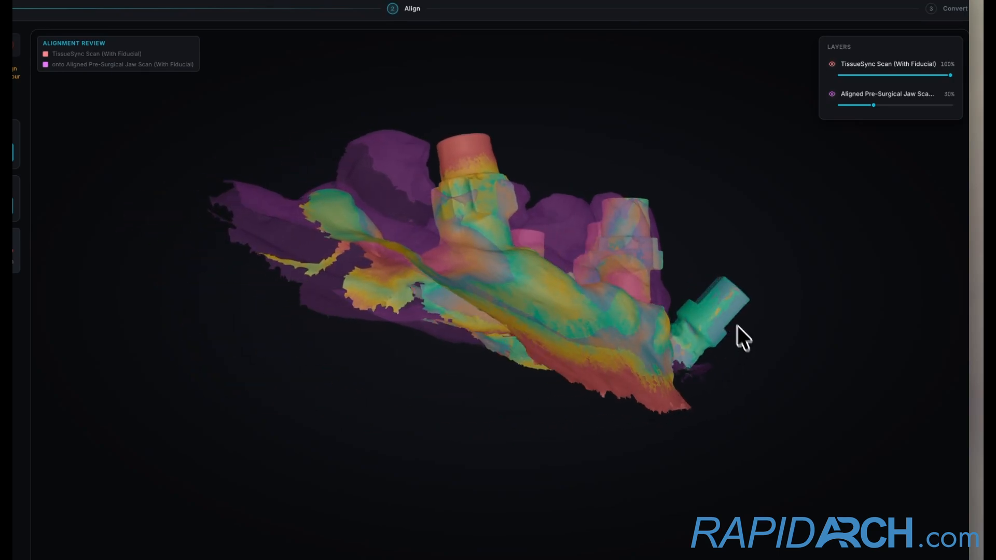
{"action": "left_click_drag", "start_coordinate": [737, 301], "coordinate": [504, 289]}
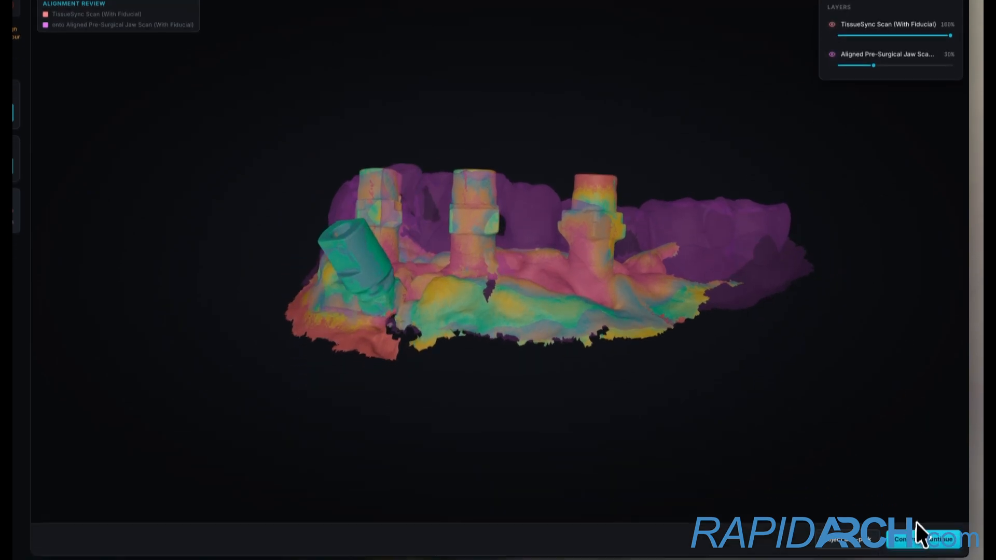
{"action": "left_click", "coordinate": [920, 537]}
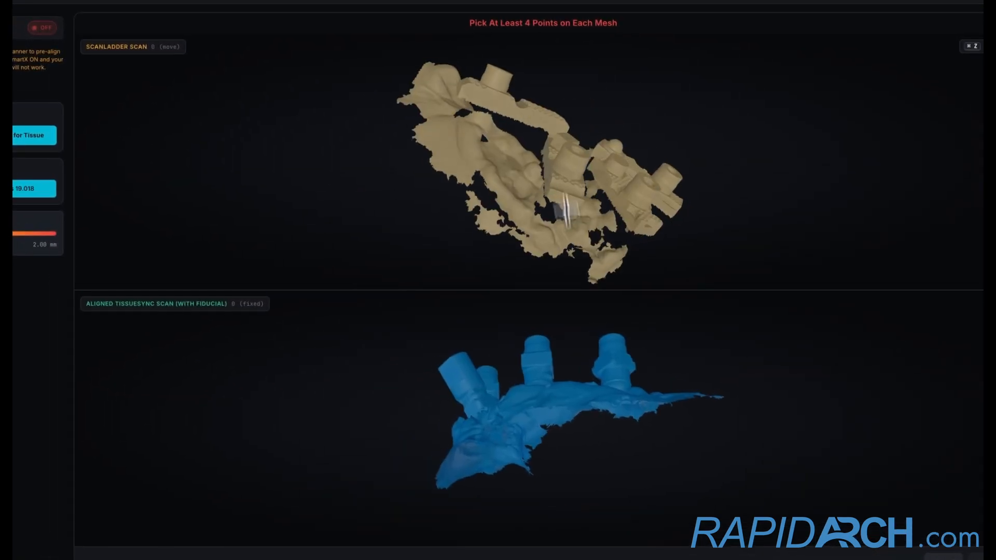
- Align the ScanLadder scan to the aligned TissueSync scan using one matching point on each of the four scanbodies, and accept the alignment
{"action": "left_click_drag", "start_coordinate": [545, 350], "coordinate": [635, 538]}
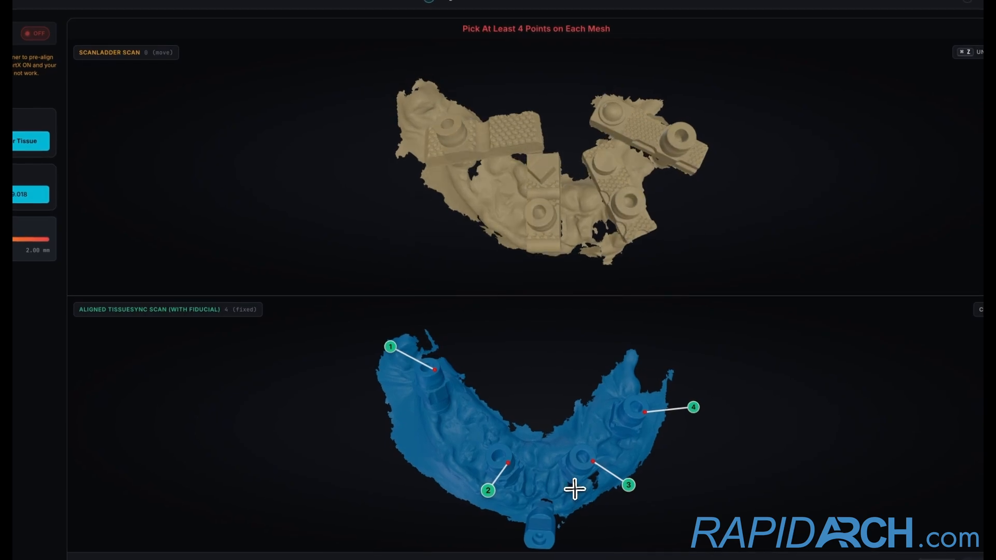
{"action": "mouse_move", "coordinate": [597, 462]}
{"action": "left_mouse_down"}
{"action": "mouse_move", "coordinate": [634, 356]}
{"action": "mouse_move", "coordinate": [654, 378]}
{"action": "mouse_move", "coordinate": [598, 420]}
{"action": "mouse_move", "coordinate": [600, 464]}
{"action": "left_mouse_up"}
{"action": "mouse_move", "coordinate": [601, 224]}
{"action": "left_mouse_down"}
{"action": "mouse_move", "coordinate": [608, 135]}
{"action": "mouse_move", "coordinate": [636, 129]}
{"action": "mouse_move", "coordinate": [626, 239]}
{"action": "mouse_move", "coordinate": [616, 212]}
{"action": "left_mouse_up"}
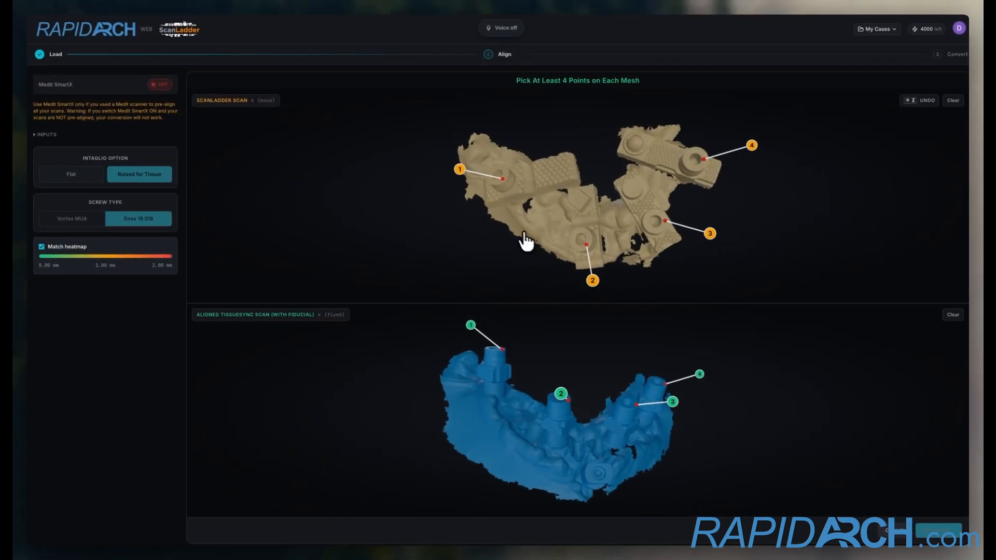
{"action": "left_click_drag", "start_coordinate": [593, 192], "coordinate": [691, 228]}
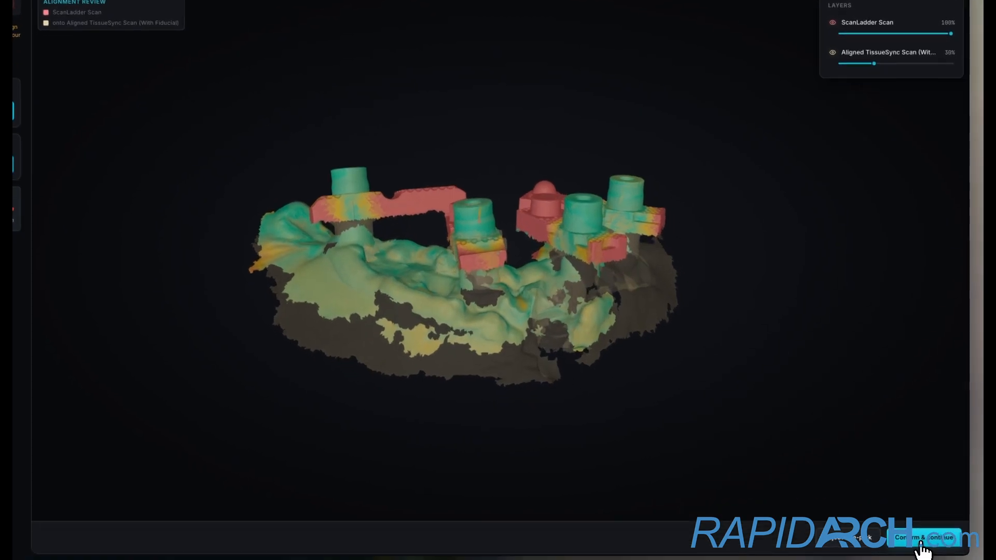
{"action": "left_click", "coordinate": [935, 557]}
- Mark the first three scanbody cylinders with three points each, two near the top and one lower down
{"action": "left_click_drag", "start_coordinate": [591, 216], "coordinate": [558, 284]}
{"action": "left_click_drag", "start_coordinate": [632, 317], "coordinate": [609, 264]}
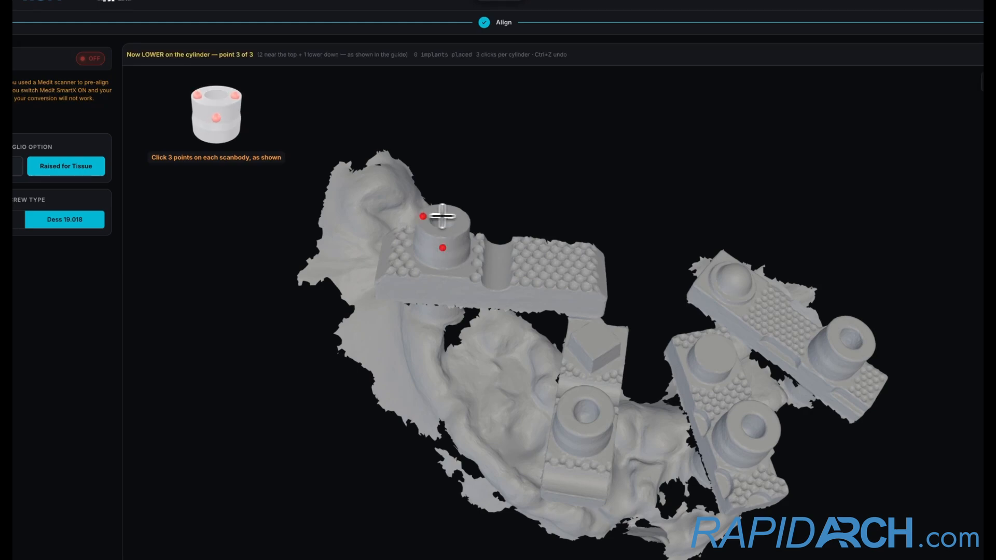
{"action": "left_click", "coordinate": [462, 216]}
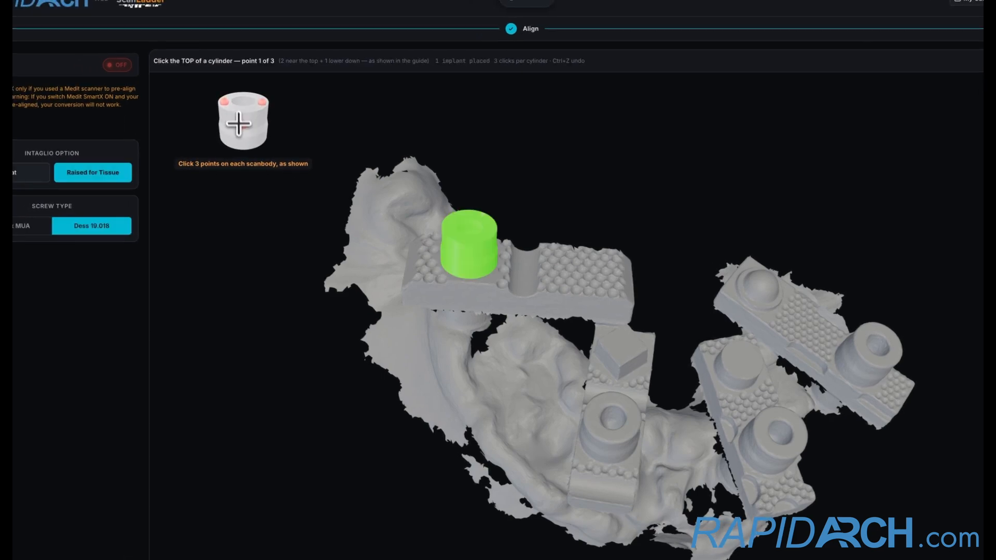
{"action": "left_click", "coordinate": [591, 312]}
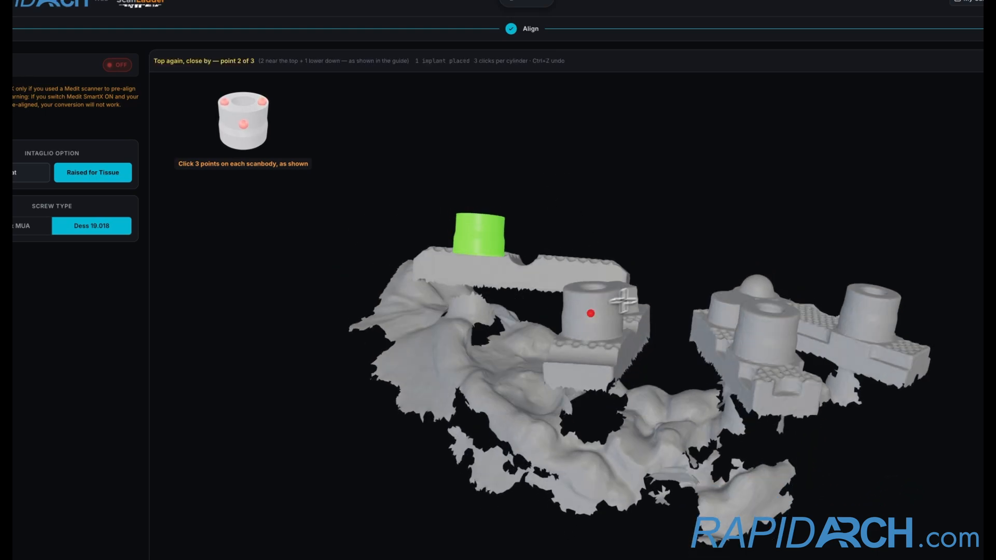
{"action": "left_click", "coordinate": [583, 383]}
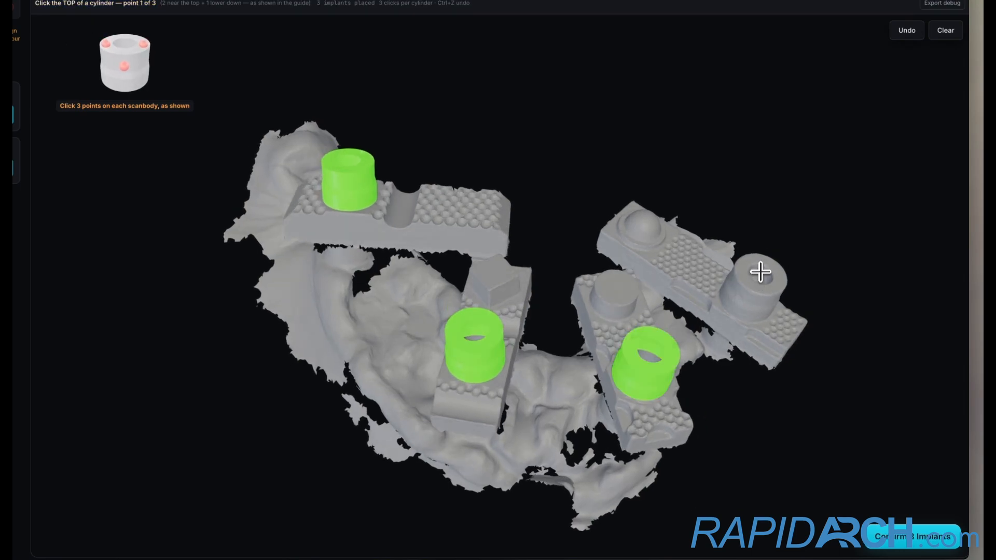
- Mark the fourth scanbody cylinder with two points near the top and one lower down, and confirm the four implants
{"action": "left_click_drag", "start_coordinate": [758, 272], "coordinate": [742, 321]}
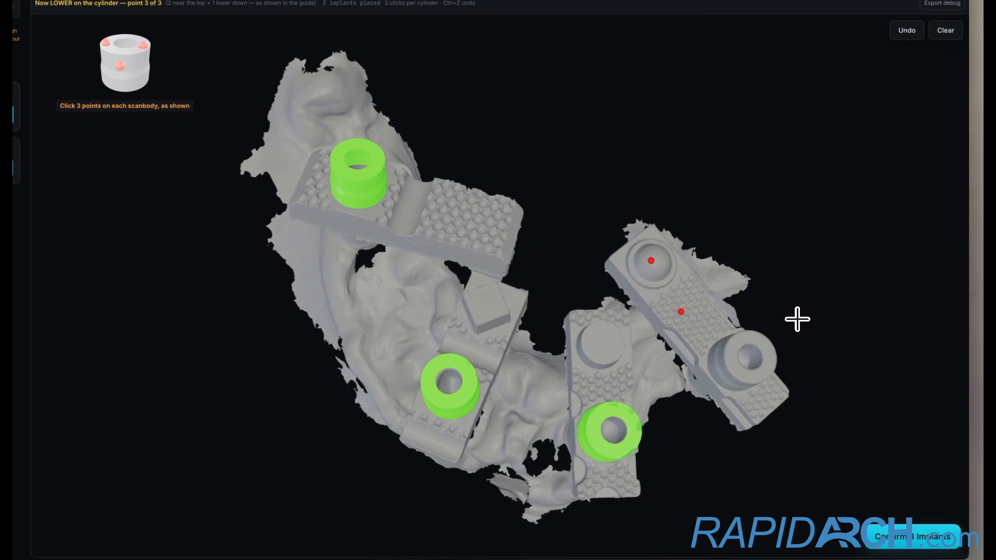
{"action": "left_click", "coordinate": [796, 321]}
{"action": "left_click_drag", "start_coordinate": [793, 338], "coordinate": [770, 300]}
{"action": "left_click", "coordinate": [706, 307]}
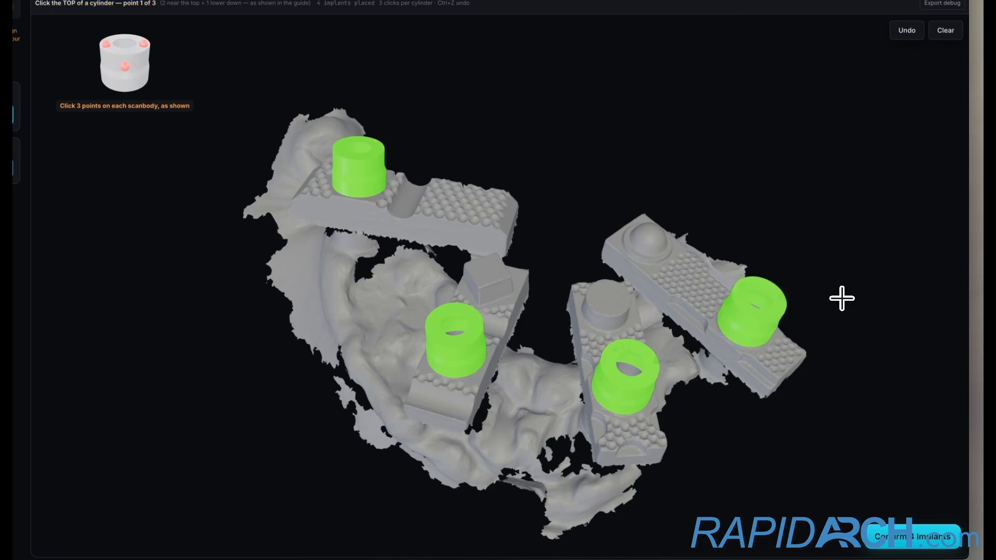
{"action": "left_click_drag", "start_coordinate": [840, 296], "coordinate": [858, 227]}
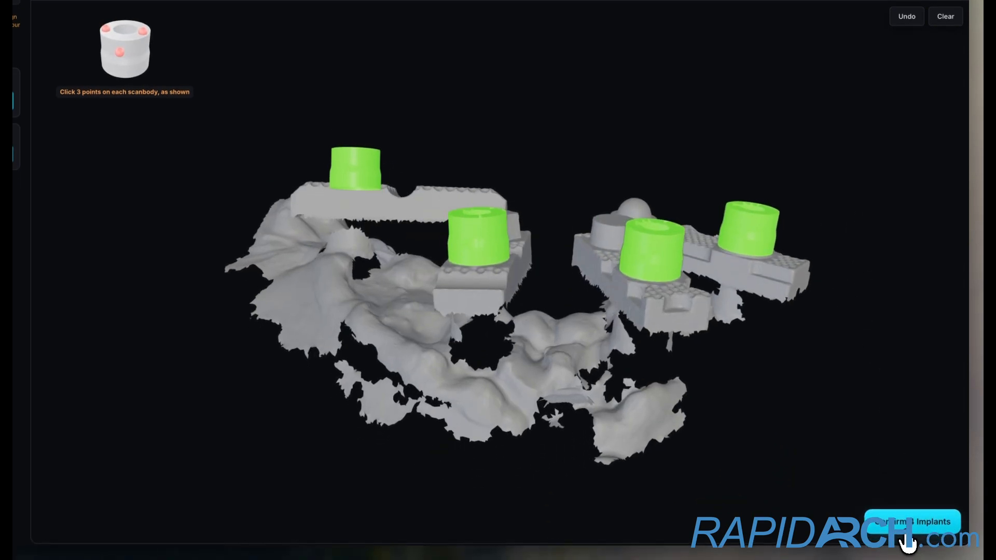
{"action": "left_click", "coordinate": [907, 539]}
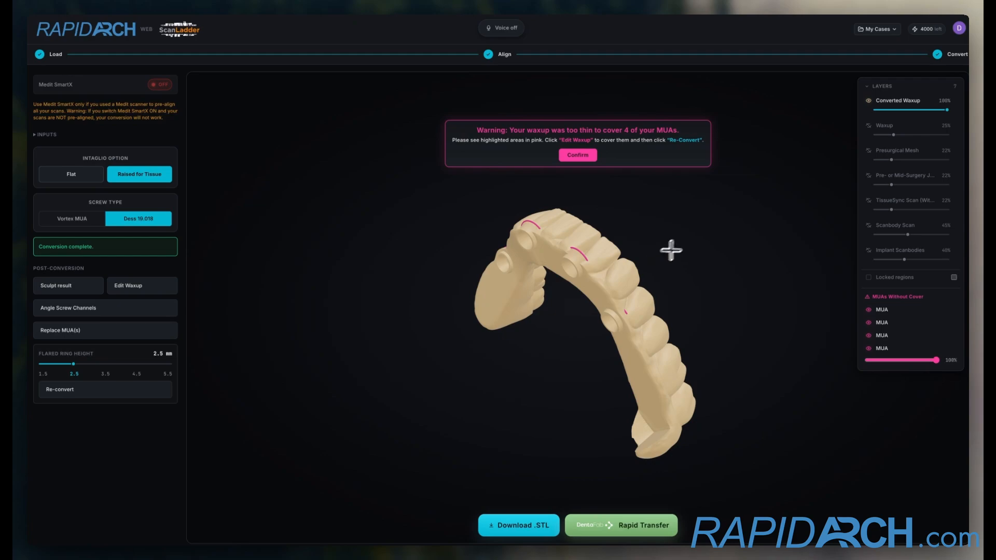
- Examine the converted waxup from the intaglio and facial sides, including the pink-highlighted areas at the four MUAs
{"action": "left_click_drag", "start_coordinate": [695, 244], "coordinate": [699, 96]}
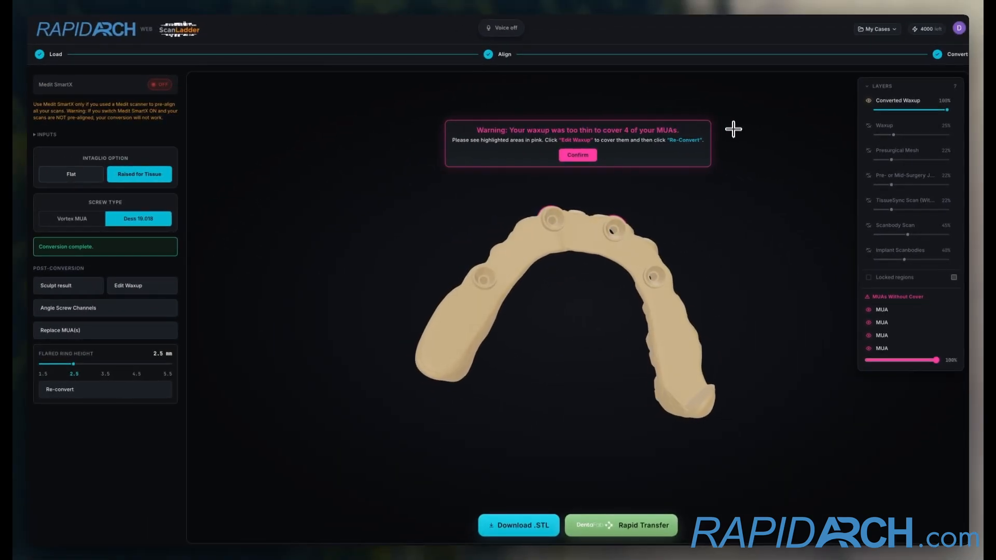
{"action": "left_click_drag", "start_coordinate": [732, 142], "coordinate": [604, 325]}
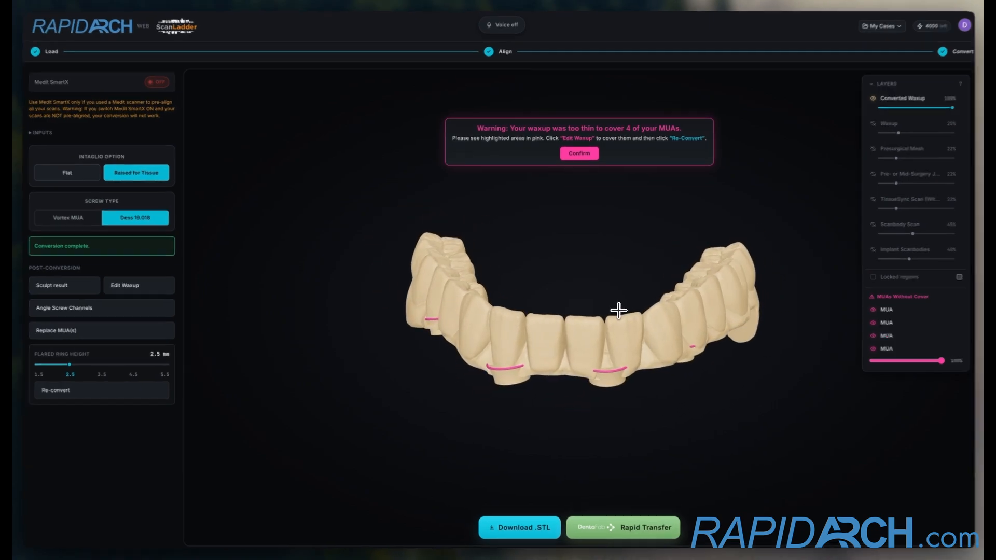
{"action": "left_click_drag", "start_coordinate": [594, 293], "coordinate": [654, 284]}
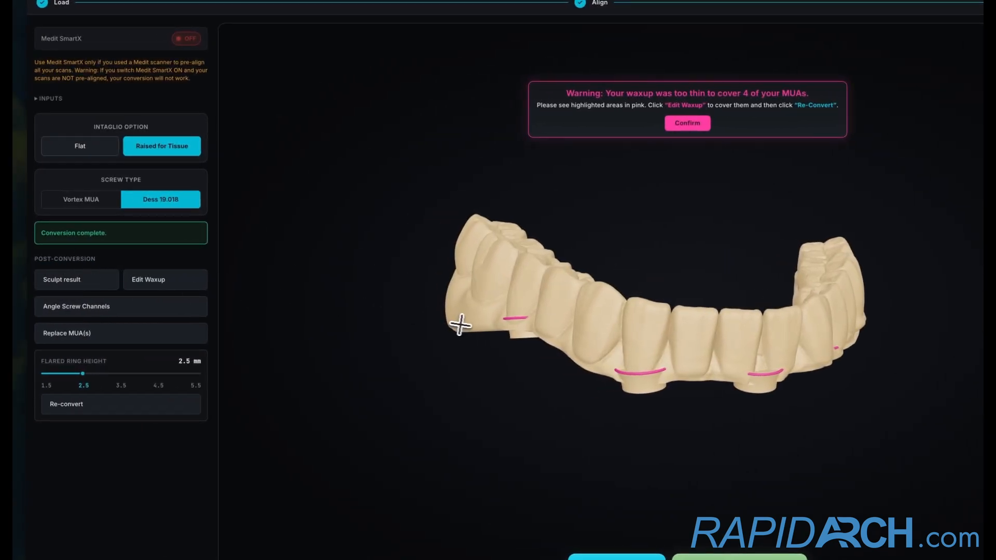
{"action": "left_click_drag", "start_coordinate": [459, 325], "coordinate": [393, 311]}
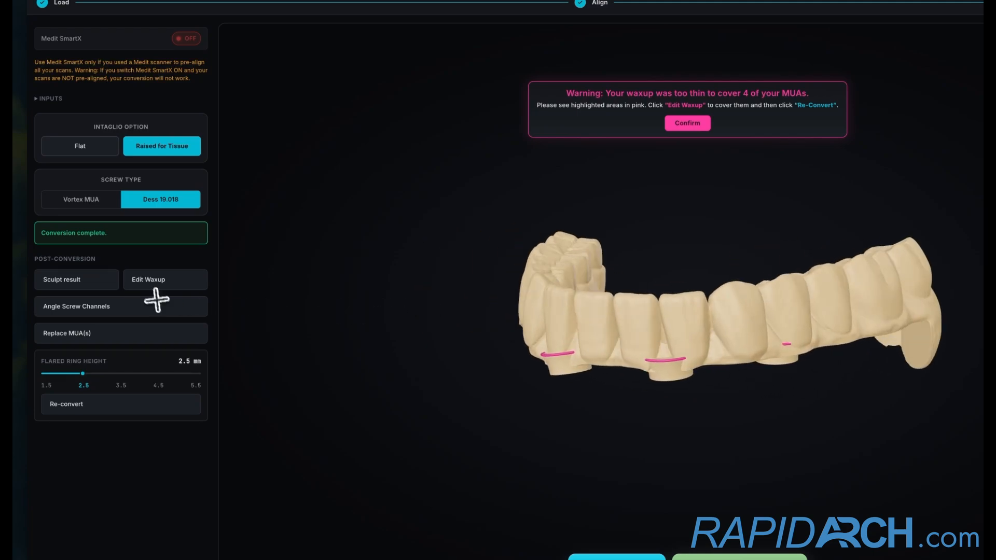
{"action": "mouse_move", "coordinate": [753, 324]}
{"action": "left_mouse_down"}
{"action": "mouse_move", "coordinate": [705, 327]}
{"action": "mouse_move", "coordinate": [734, 321]}
{"action": "left_mouse_up"}
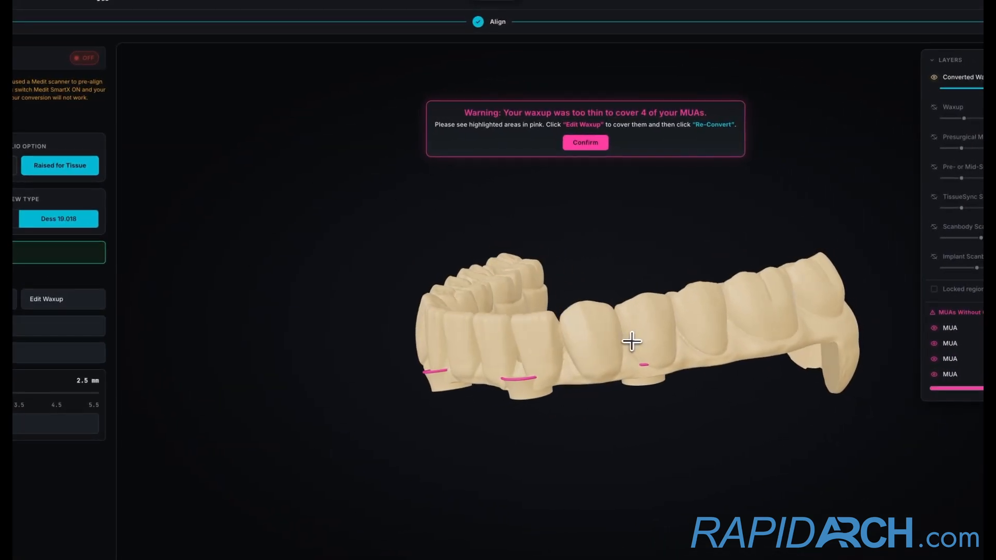
{"action": "left_click_drag", "start_coordinate": [632, 341], "coordinate": [684, 364]}
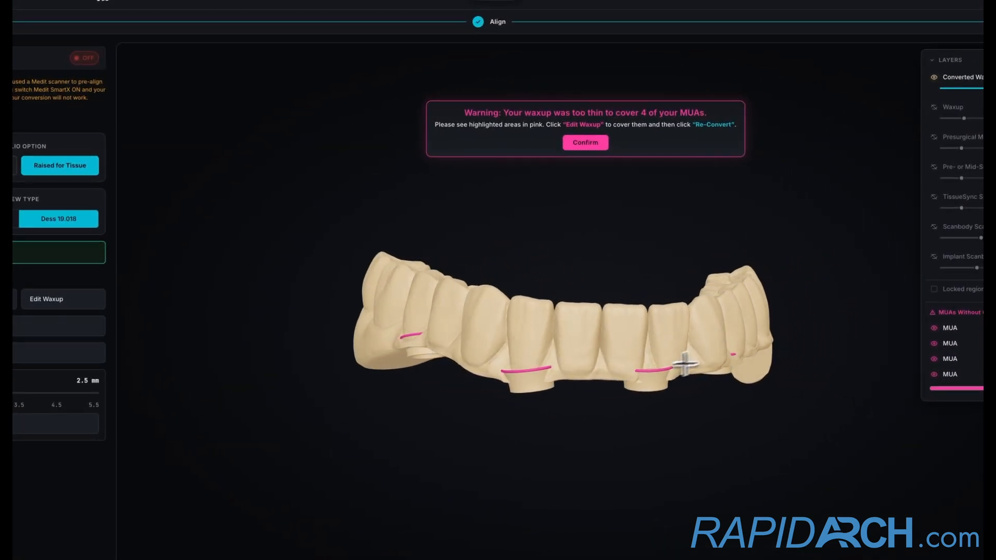
{"action": "left_click_drag", "start_coordinate": [605, 370], "coordinate": [621, 386]}
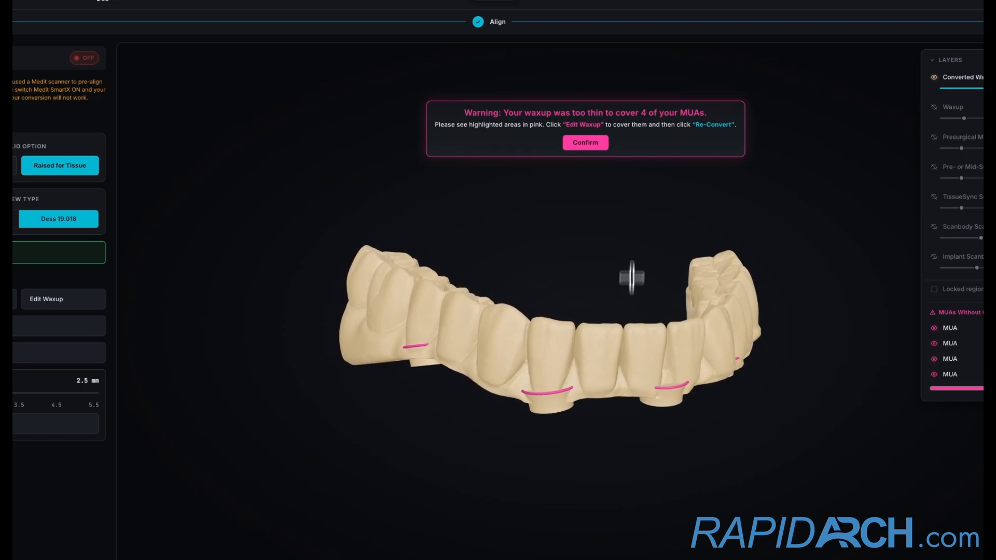
- Dismiss the thin-waxup warning and open the waxup for sculpting at the uncovered MUAs
{"action": "left_click", "coordinate": [585, 143]}
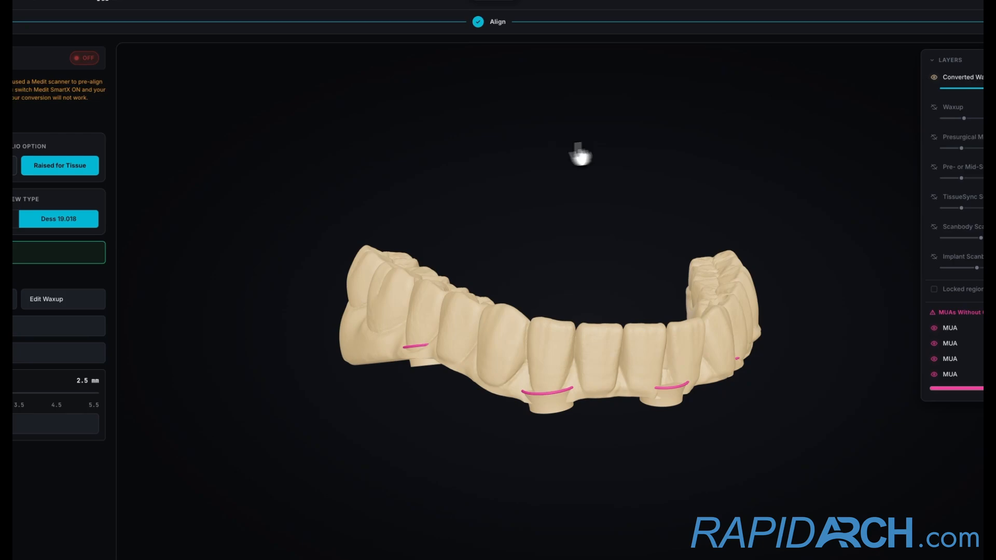
{"action": "left_click", "coordinate": [148, 291]}
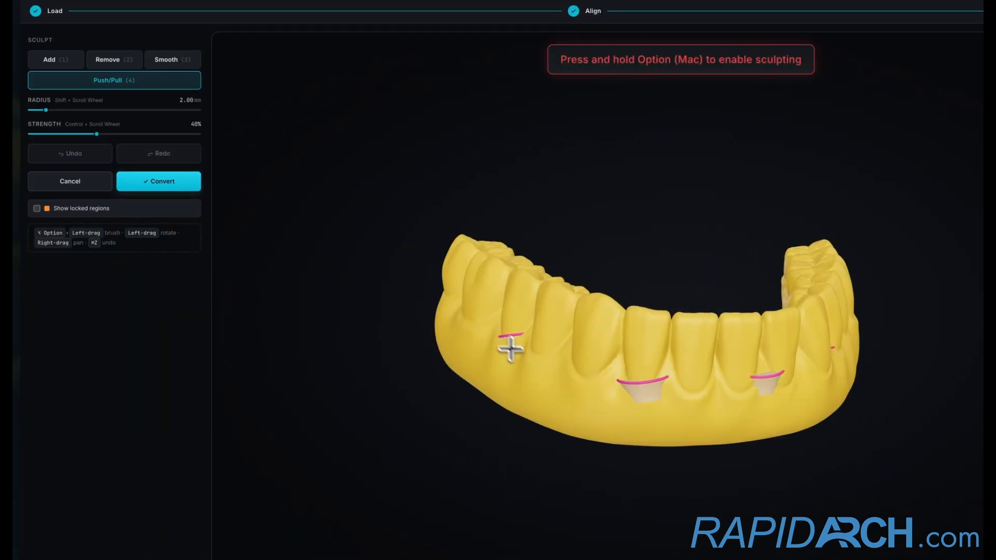
{"action": "scroll", "coordinate": [511, 349], "scroll_direction": "up", "scroll_amount": 4}
{"action": "left_click_drag", "start_coordinate": [712, 414], "coordinate": [631, 409]}
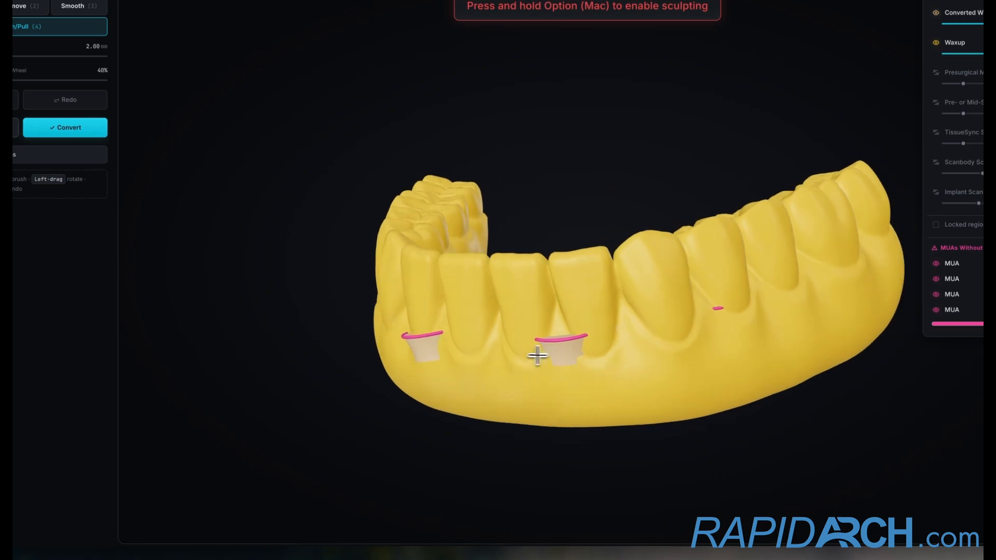
{"action": "left_click_drag", "start_coordinate": [537, 356], "coordinate": [625, 364]}
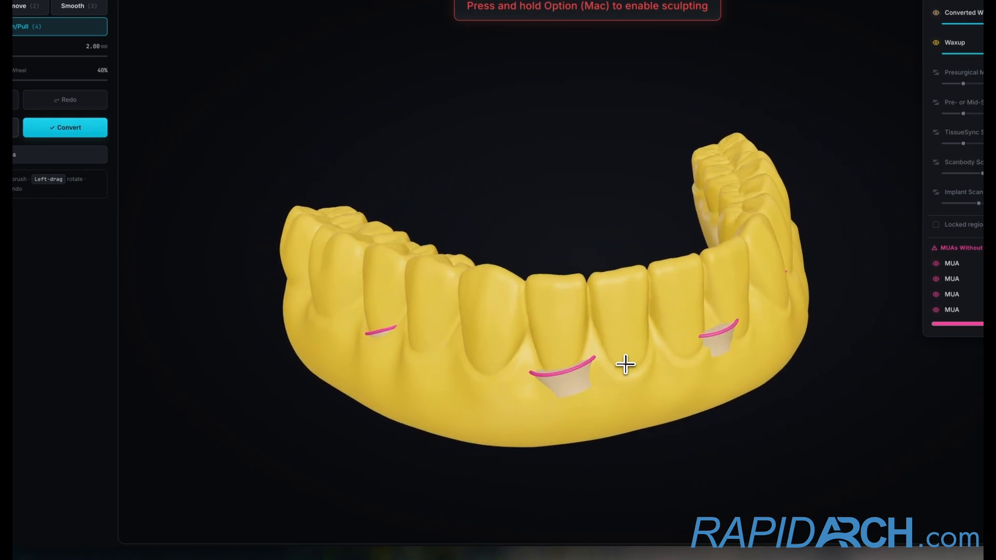
{"action": "right_click_drag", "start_coordinate": [625, 364], "coordinate": [537, 327]}
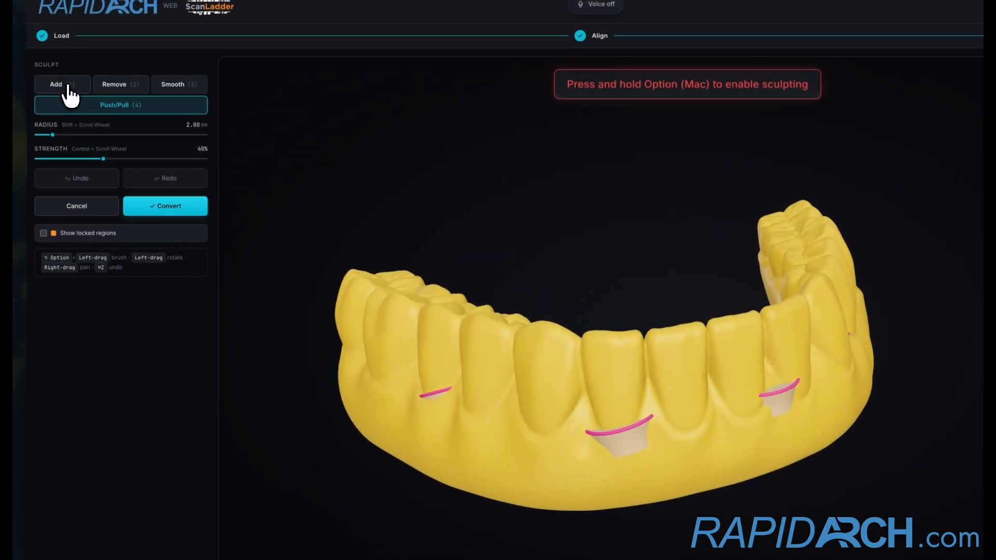
- Set the Add brush radius to 4.85 mm and build up wax over the pink-marked MUA below the premolar
{"action": "key", "text": "alt"}
{"action": "left_click_drag", "start_coordinate": [434, 375], "coordinate": [486, 379]}
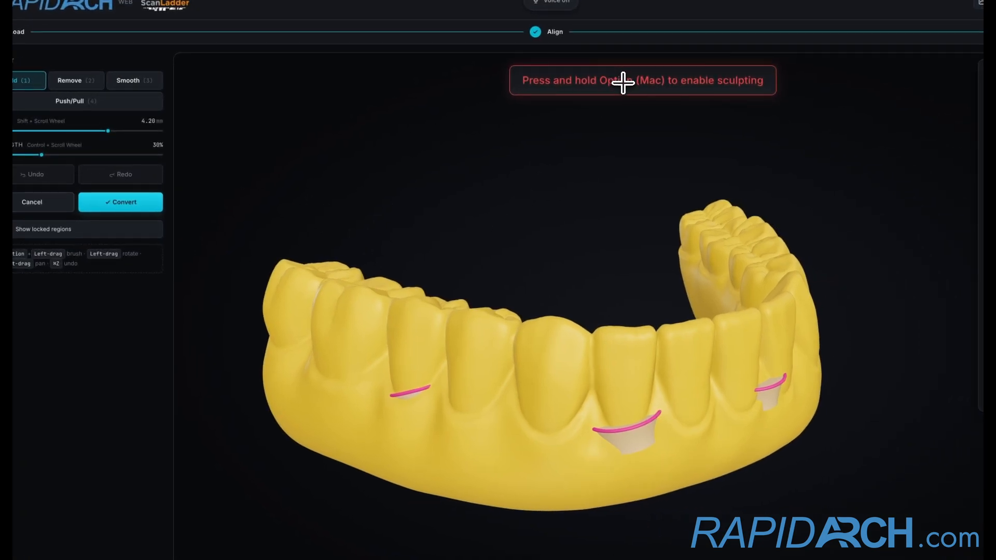
{"action": "key", "text": "alt"}
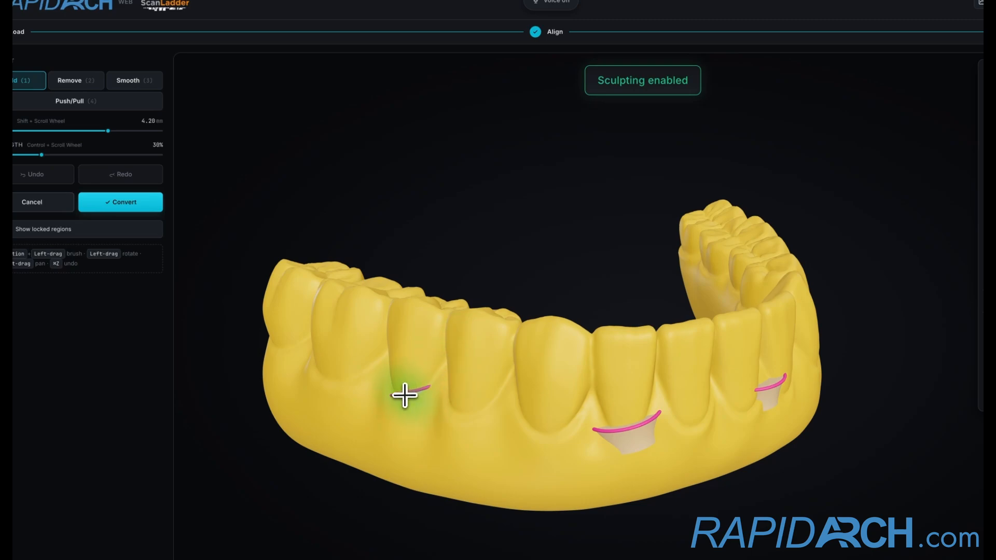
{"action": "left_click_drag", "start_coordinate": [108, 130], "coordinate": [109, 130]}
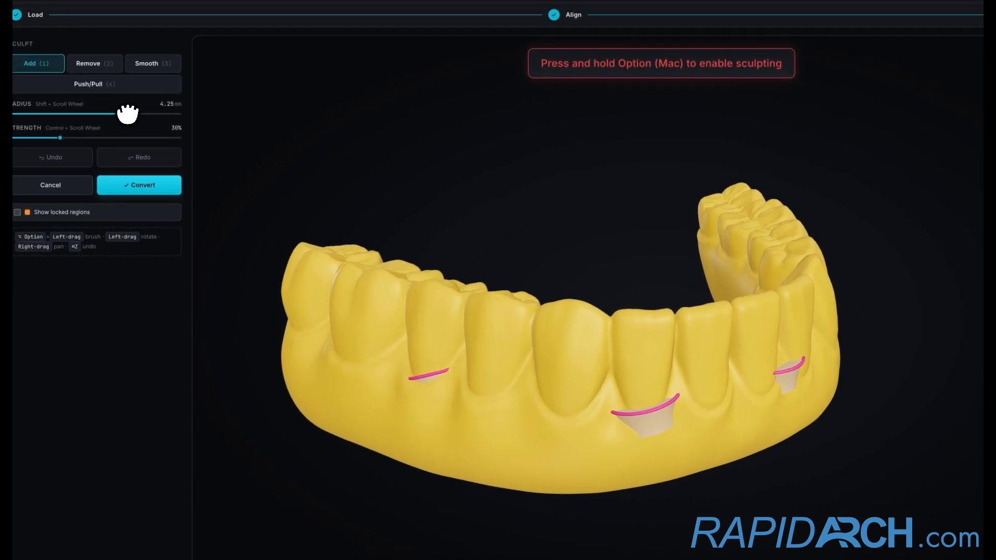
{"action": "key", "text": "alt"}
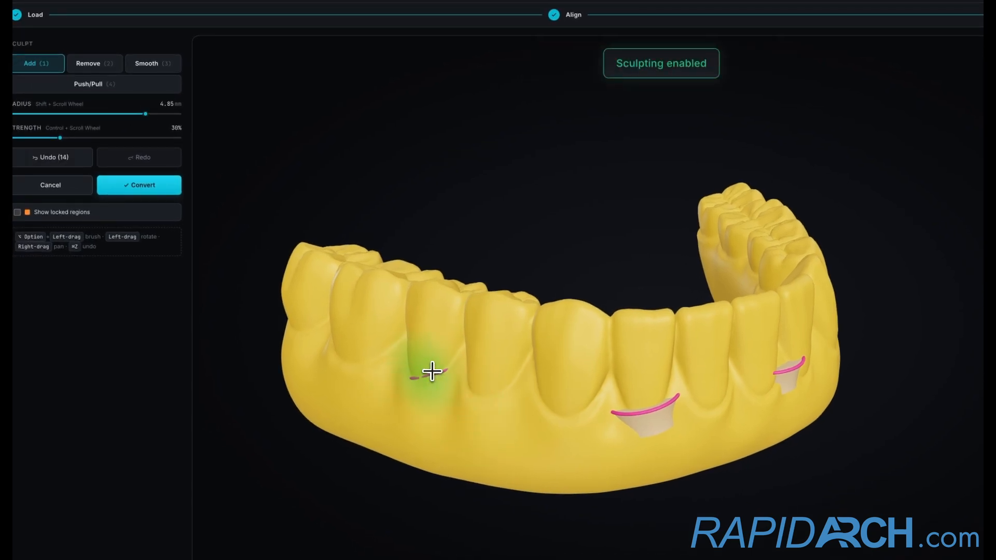
{"action": "left_click_drag", "start_coordinate": [420, 375], "coordinate": [454, 352], "text": "alt"}
- Add wax over the exposed MUA at the front teeth and continue along the facial side to the neighbouring MUA
{"action": "left_click_drag", "start_coordinate": [602, 411], "coordinate": [567, 415]}
{"action": "key", "text": "alt"}
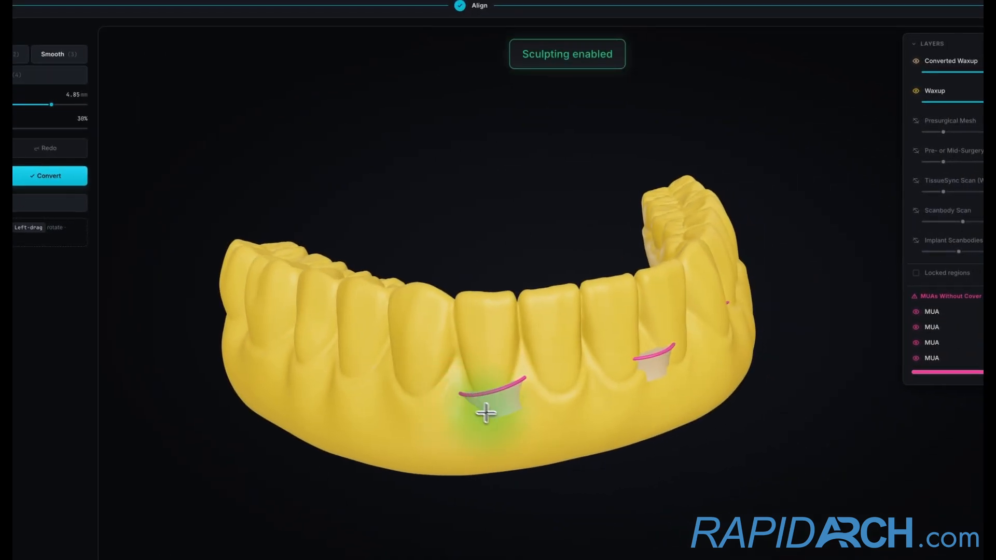
{"action": "mouse_move", "coordinate": [462, 394]}
{"action": "left_mouse_down", "text": "alt"}
{"action": "mouse_move", "coordinate": [522, 406]}
{"action": "mouse_move", "coordinate": [478, 399]}
{"action": "mouse_move", "coordinate": [508, 383]}
{"action": "mouse_move", "coordinate": [576, 391]}
{"action": "mouse_move", "coordinate": [566, 400]}
{"action": "mouse_move", "coordinate": [506, 372]}
{"action": "mouse_move", "coordinate": [596, 348]}
{"action": "left_mouse_up", "text": "alt"}
{"action": "key", "text": "alt"}
{"action": "key", "text": "alt"}
- Check the built-up waxup around the arch for remaining exposed MUAs and convert the edited waxup again
{"action": "mouse_move", "coordinate": [673, 301]}
{"action": "left_mouse_down"}
{"action": "mouse_move", "coordinate": [707, 313]}
{"action": "mouse_move", "coordinate": [694, 335]}
{"action": "mouse_move", "coordinate": [752, 326]}
{"action": "mouse_move", "coordinate": [484, 391]}
{"action": "mouse_move", "coordinate": [449, 349]}
{"action": "mouse_move", "coordinate": [449, 280]}
{"action": "mouse_move", "coordinate": [459, 304]}
{"action": "mouse_move", "coordinate": [427, 231]}
{"action": "left_mouse_up"}
{"action": "key", "text": "alt"}
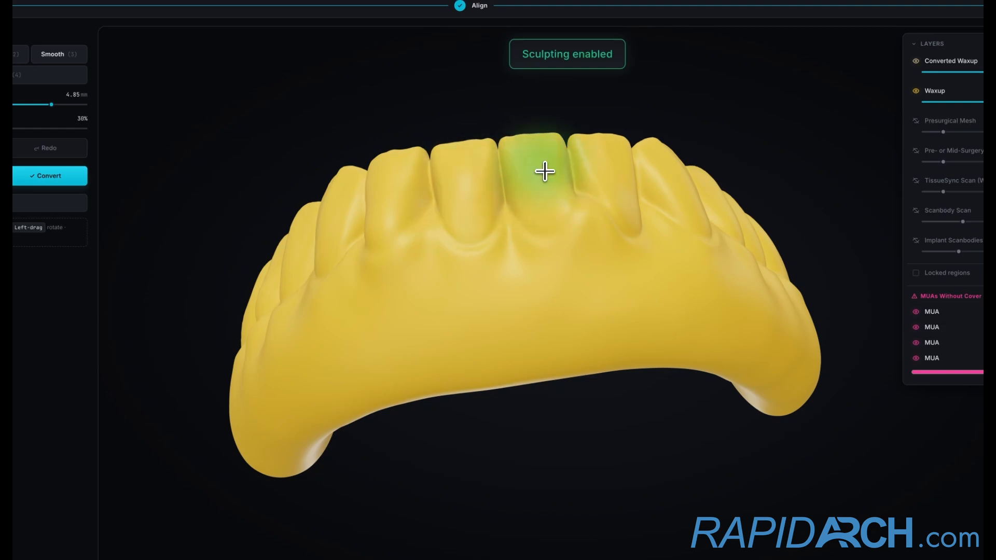
{"action": "mouse_move", "coordinate": [659, 254]}
{"action": "left_mouse_down"}
{"action": "mouse_move", "coordinate": [617, 273]}
{"action": "mouse_move", "coordinate": [558, 332]}
{"action": "left_mouse_up"}
{"action": "key", "text": "alt"}
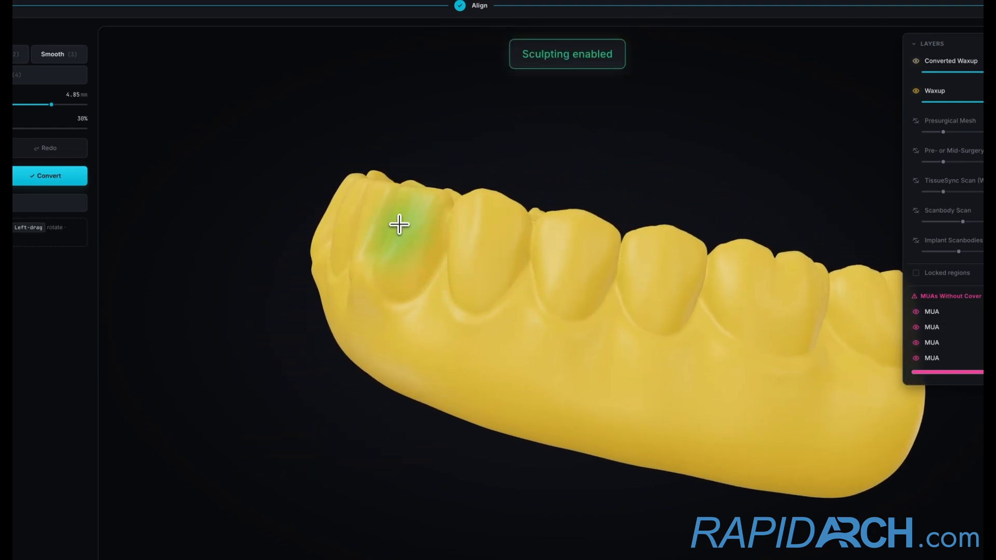
{"action": "mouse_move", "coordinate": [393, 221]}
{"action": "left_mouse_down"}
{"action": "mouse_move", "coordinate": [436, 226]}
{"action": "mouse_move", "coordinate": [422, 231]}
{"action": "left_mouse_up"}
{"action": "key", "text": "alt"}
{"action": "key", "text": "alt"}
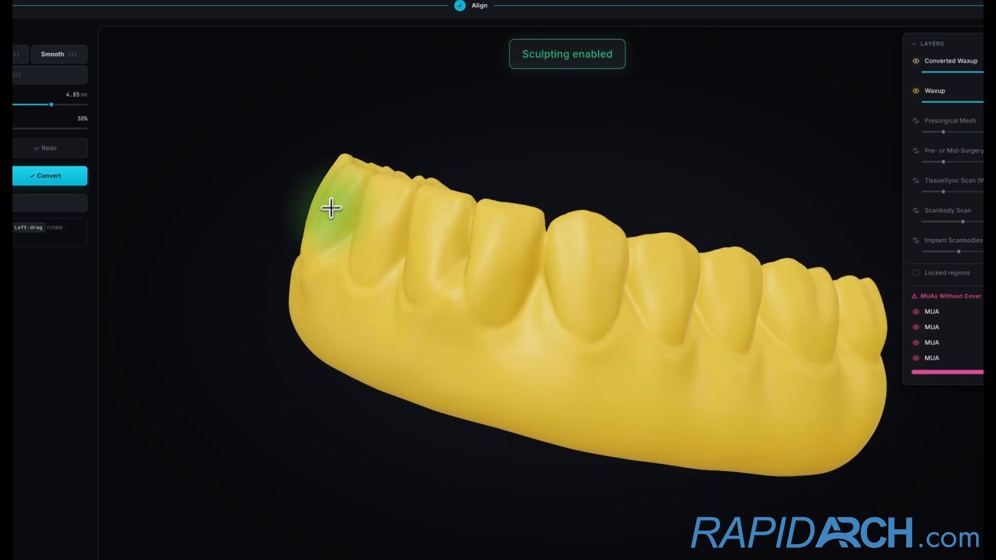
{"action": "mouse_move", "coordinate": [578, 254]}
{"action": "left_mouse_down"}
{"action": "mouse_move", "coordinate": [524, 410]}
{"action": "mouse_move", "coordinate": [551, 298]}
{"action": "mouse_move", "coordinate": [647, 291]}
{"action": "left_mouse_up"}
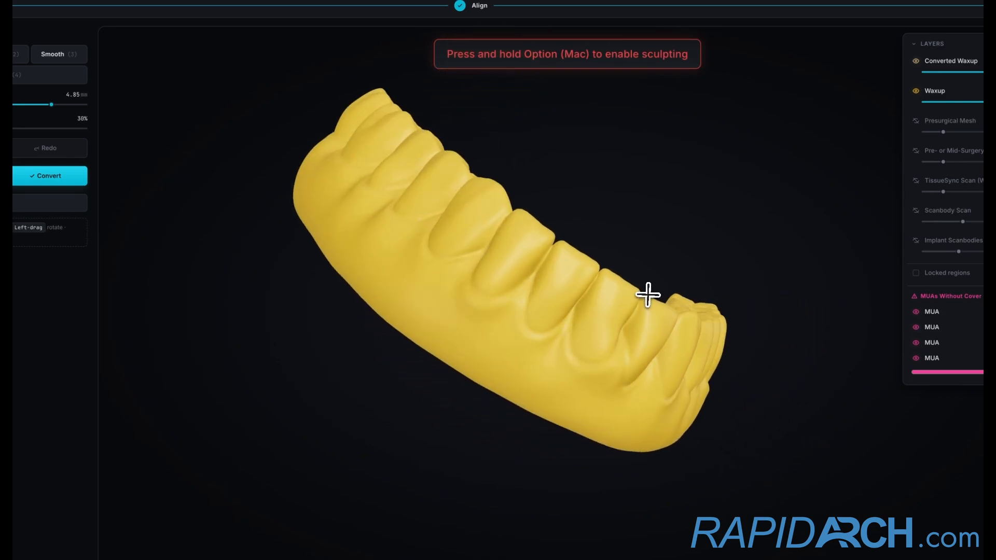
{"action": "left_click", "coordinate": [152, 200]}
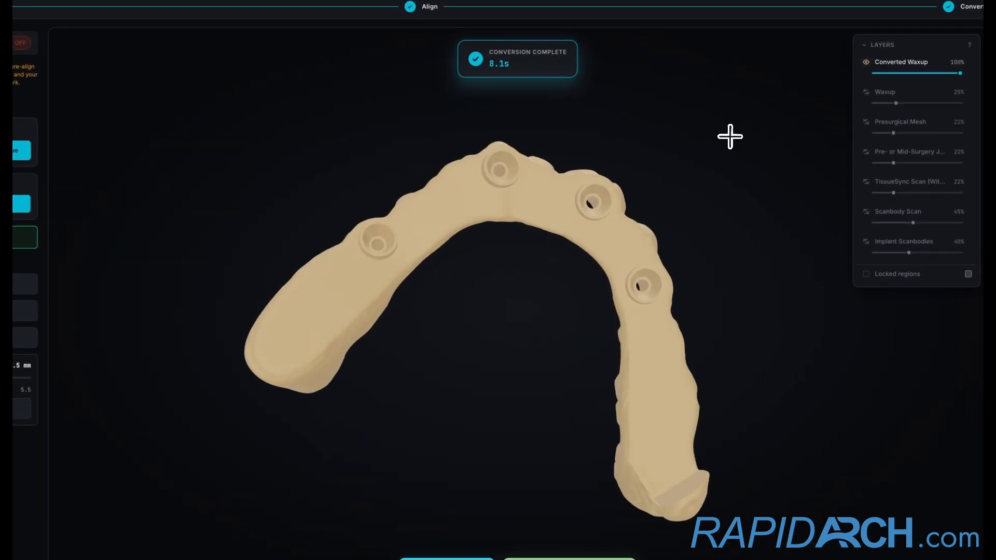
- Open the converted result for sculpting and outline the back teeth at one end of the arch with Cut Teeth
{"action": "mouse_move", "coordinate": [724, 142]}
{"action": "left_mouse_down"}
{"action": "mouse_move", "coordinate": [708, 254]}
{"action": "mouse_move", "coordinate": [578, 407]}
{"action": "mouse_move", "coordinate": [572, 447]}
{"action": "mouse_move", "coordinate": [616, 446]}
{"action": "mouse_move", "coordinate": [616, 462]}
{"action": "mouse_move", "coordinate": [640, 460]}
{"action": "mouse_move", "coordinate": [678, 204]}
{"action": "mouse_move", "coordinate": [682, 262]}
{"action": "mouse_move", "coordinate": [656, 318]}
{"action": "mouse_move", "coordinate": [643, 387]}
{"action": "left_mouse_up"}
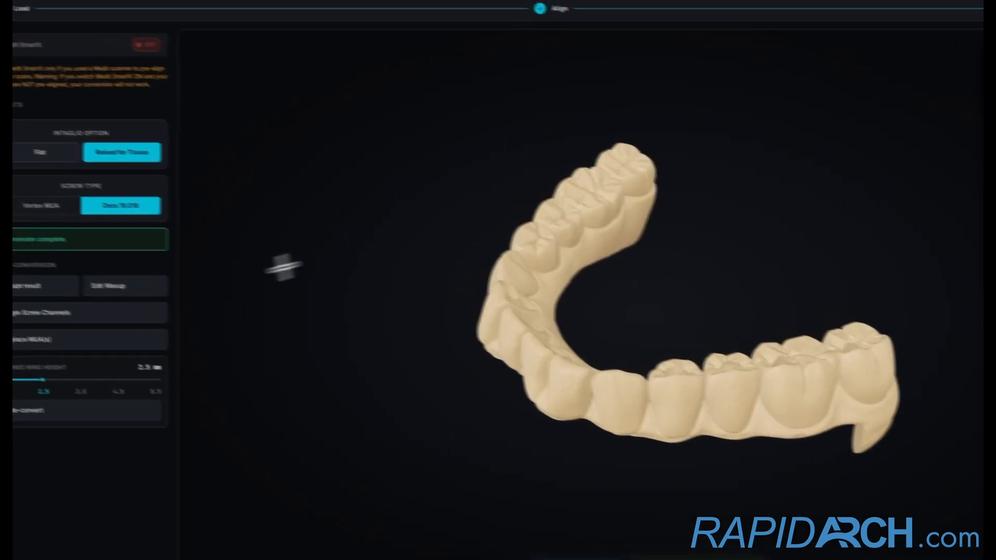
{"action": "left_click", "coordinate": [78, 311]}
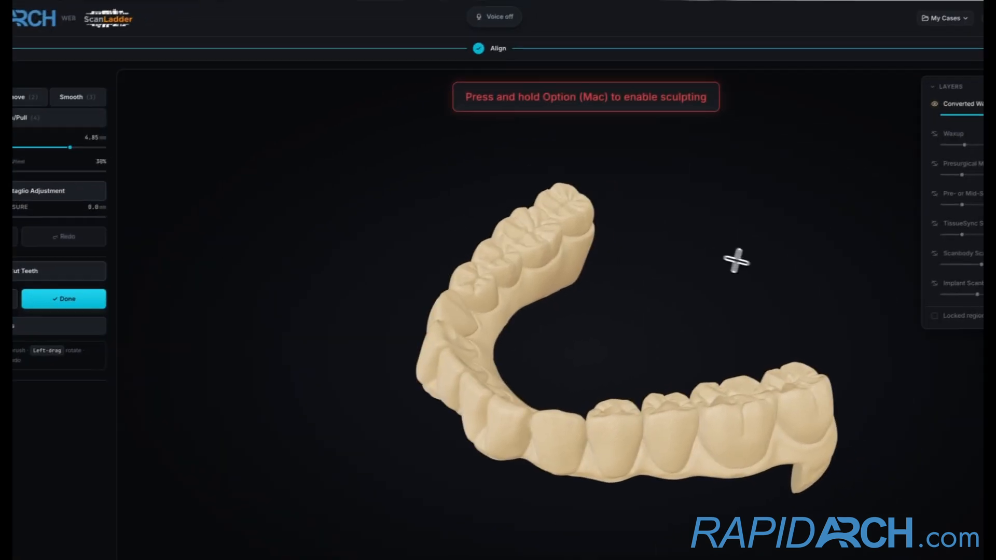
{"action": "mouse_move", "coordinate": [840, 228]}
{"action": "left_mouse_down"}
{"action": "mouse_move", "coordinate": [830, 220]}
{"action": "mouse_move", "coordinate": [829, 90]}
{"action": "left_mouse_up"}
{"action": "left_click_drag", "start_coordinate": [721, 121], "coordinate": [449, 246]}
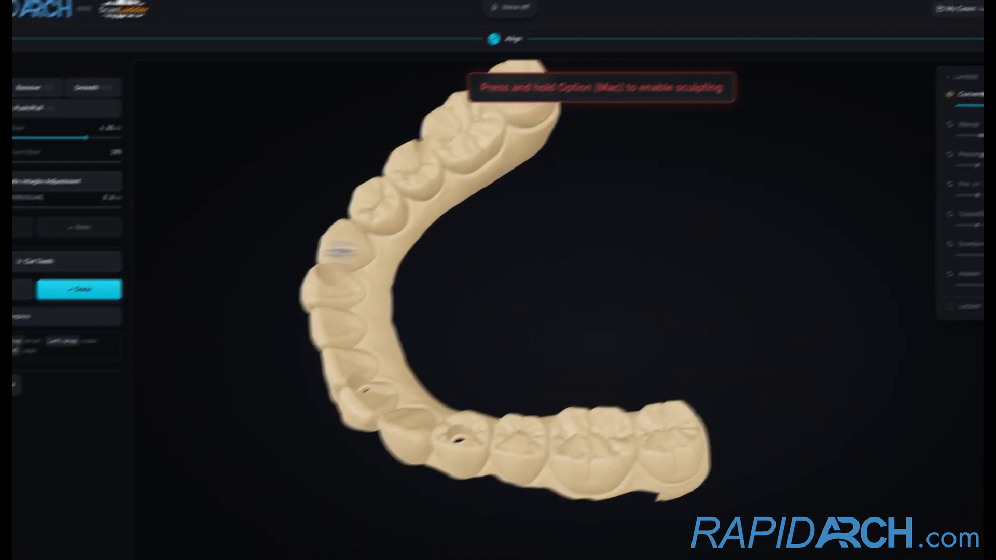
{"action": "left_click", "coordinate": [22, 273]}
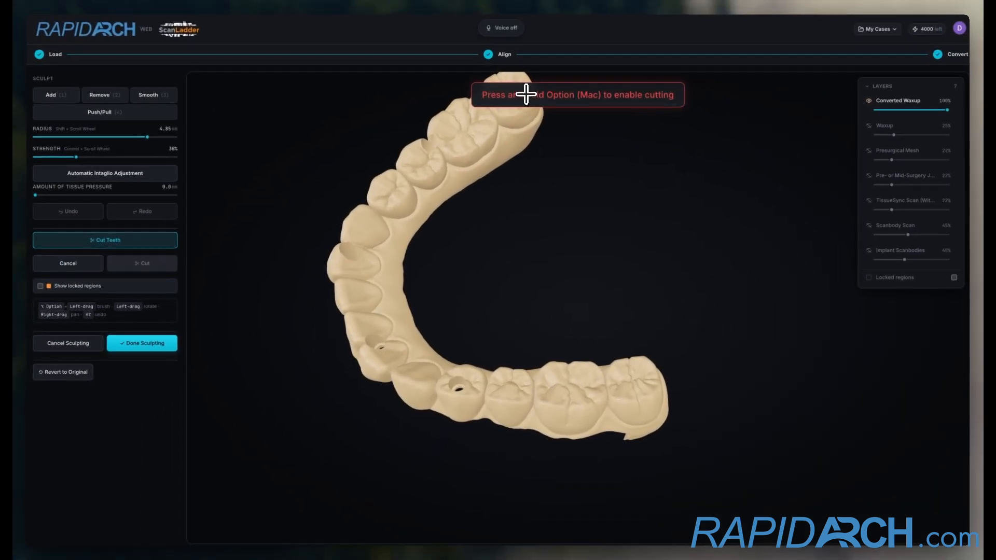
{"action": "key", "text": "alt"}
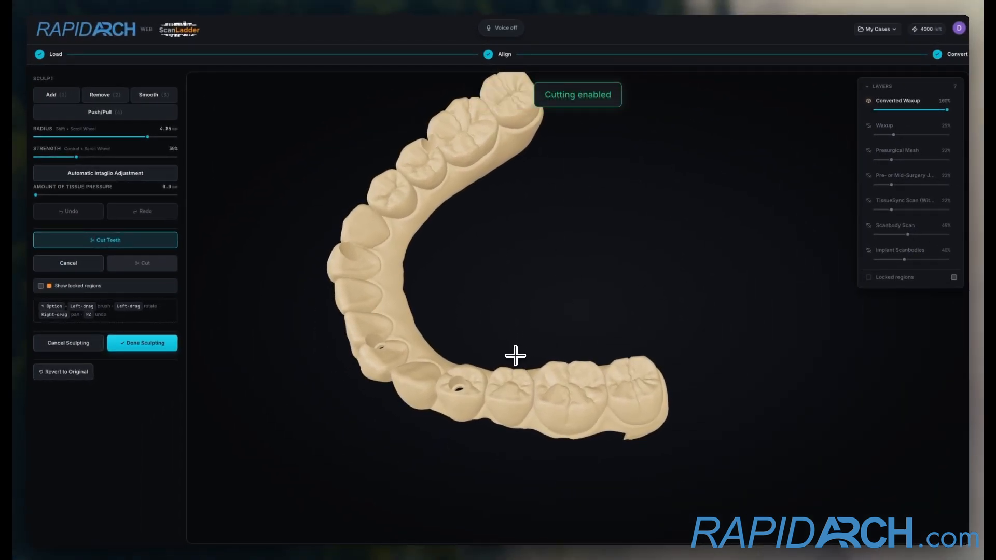
{"action": "mouse_move", "coordinate": [513, 337]}
{"action": "left_mouse_down", "text": "alt"}
{"action": "mouse_move", "coordinate": [507, 421]}
{"action": "mouse_move", "coordinate": [620, 491]}
{"action": "mouse_move", "coordinate": [766, 377]}
{"action": "mouse_move", "coordinate": [593, 240]}
{"action": "left_mouse_up", "text": "alt"}
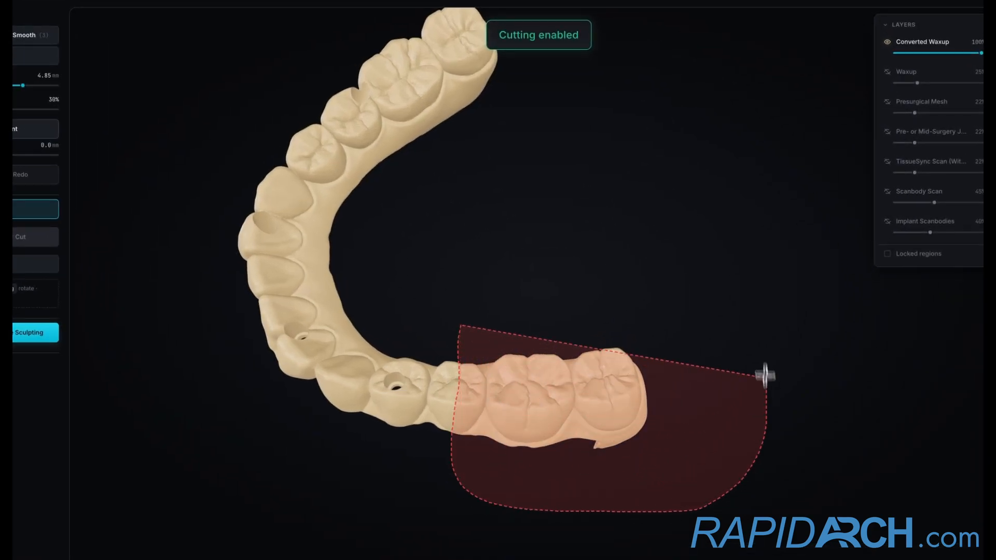
- Outline the molars at the opposite end of the arch as a further section to cut off
{"action": "mouse_move", "coordinate": [606, 289]}
{"action": "left_mouse_down"}
{"action": "mouse_move", "coordinate": [605, 193]}
{"action": "mouse_move", "coordinate": [643, 157]}
{"action": "mouse_move", "coordinate": [704, 65]}
{"action": "mouse_move", "coordinate": [664, 114]}
{"action": "mouse_move", "coordinate": [600, 283]}
{"action": "mouse_move", "coordinate": [622, 371]}
{"action": "mouse_move", "coordinate": [635, 360]}
{"action": "mouse_move", "coordinate": [643, 336]}
{"action": "mouse_move", "coordinate": [500, 429]}
{"action": "mouse_move", "coordinate": [563, 224]}
{"action": "mouse_move", "coordinate": [587, 451]}
{"action": "mouse_move", "coordinate": [512, 364]}
{"action": "mouse_move", "coordinate": [496, 360]}
{"action": "left_mouse_up"}
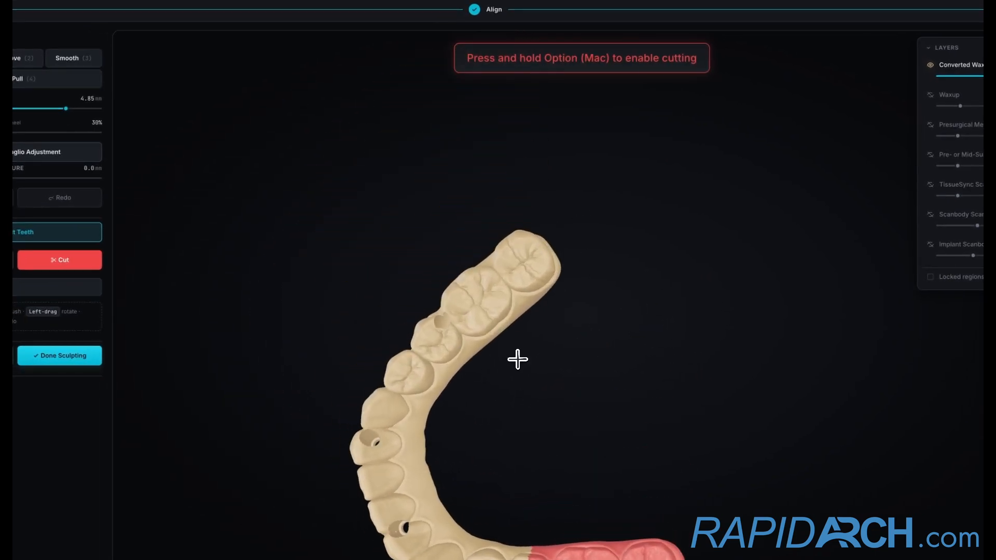
{"action": "key", "text": "alt"}
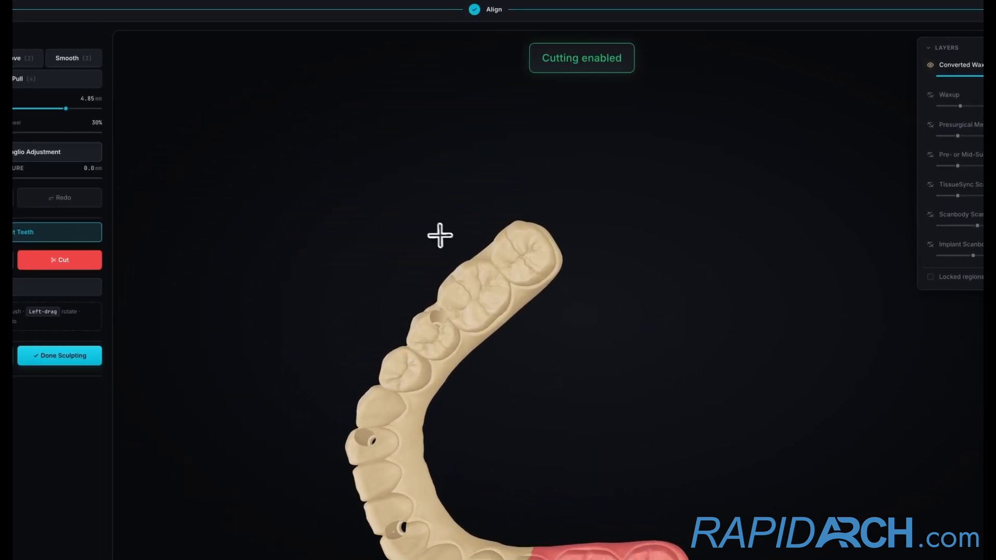
{"action": "left_click_drag", "start_coordinate": [541, 332], "coordinate": [529, 156], "text": "alt"}
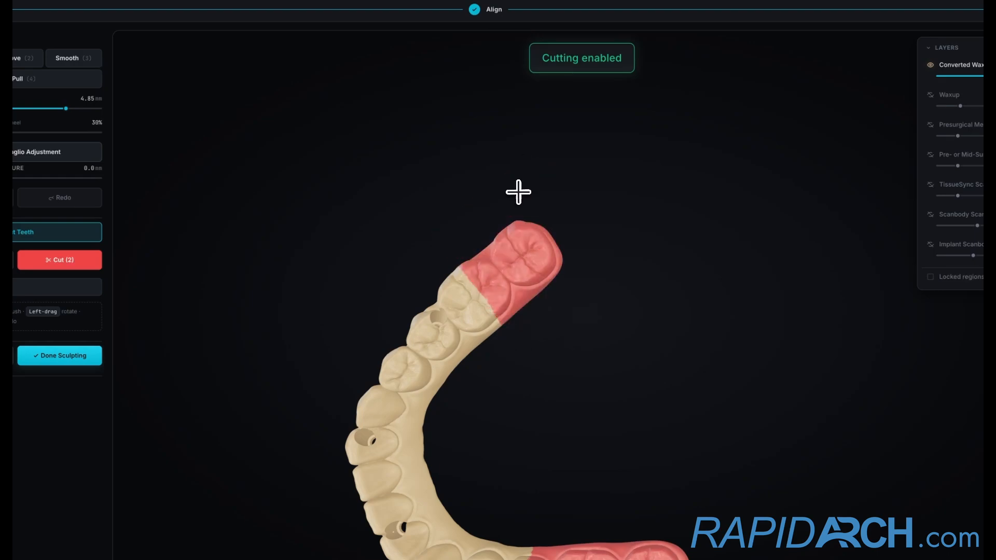
{"action": "mouse_move", "coordinate": [518, 192]}
{"action": "left_mouse_down"}
{"action": "mouse_move", "coordinate": [524, 169]}
{"action": "mouse_move", "coordinate": [533, 192]}
{"action": "left_mouse_up"}
{"action": "key", "text": "alt"}
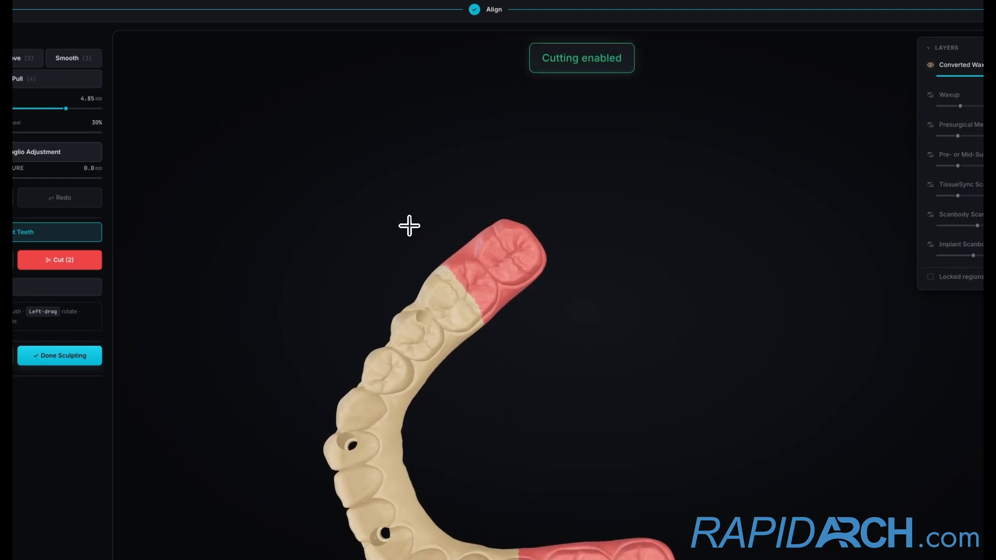
{"action": "left_click_drag", "start_coordinate": [467, 296], "coordinate": [454, 281], "text": "alt"}
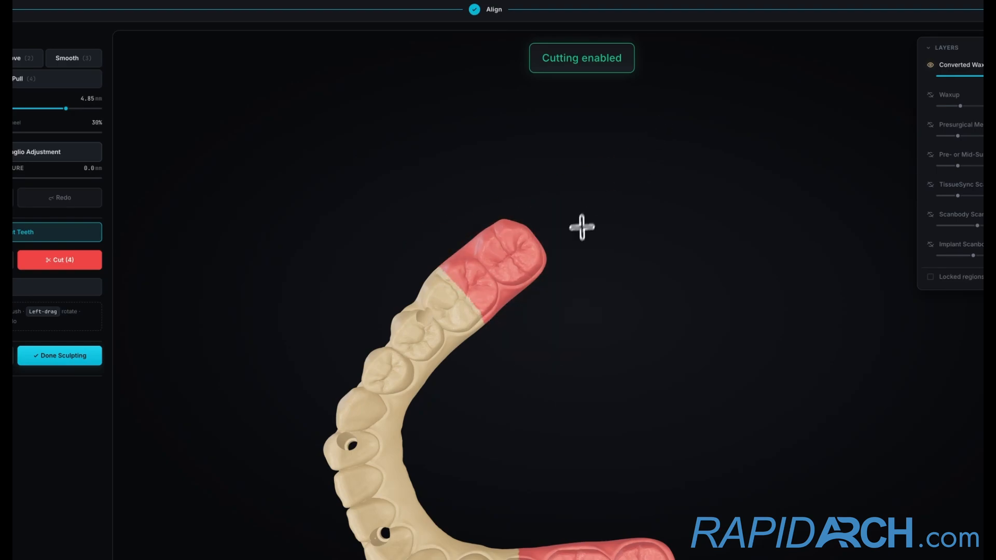
{"action": "left_click_drag", "start_coordinate": [527, 361], "coordinate": [692, 160], "text": "alt"}
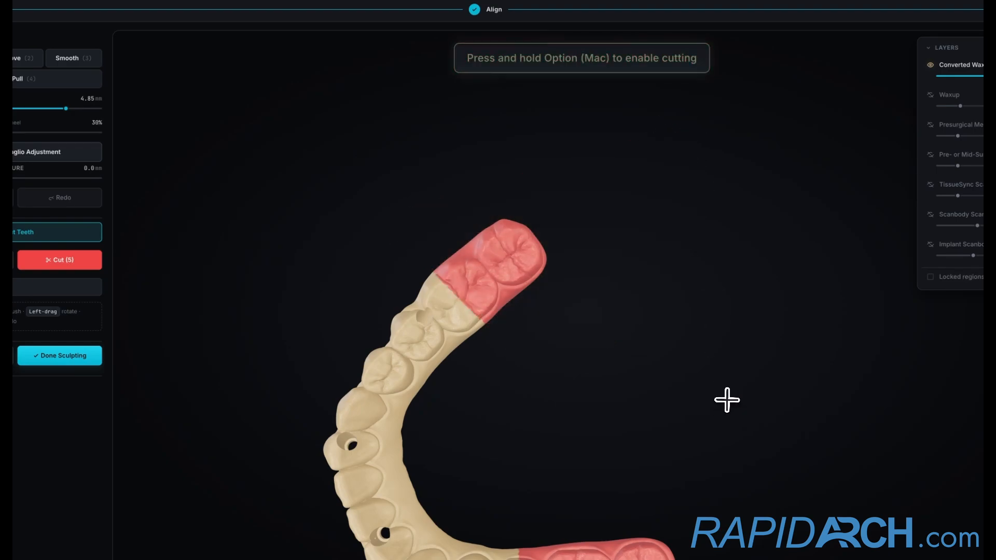
- Cut both marked end sections off the converted waxup, check the cut ends, and finish sculpting
{"action": "left_click_drag", "start_coordinate": [724, 400], "coordinate": [565, 376]}
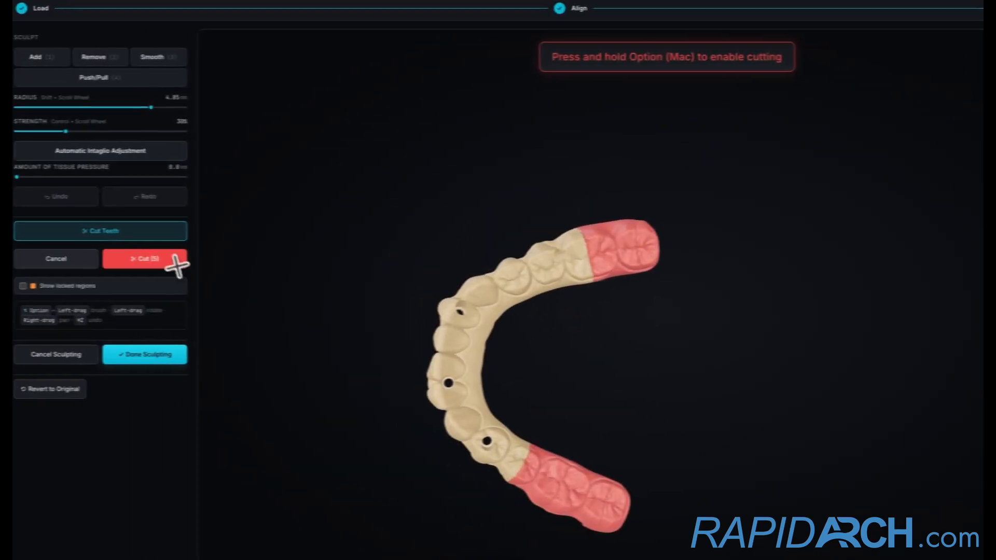
{"action": "left_click", "coordinate": [91, 262]}
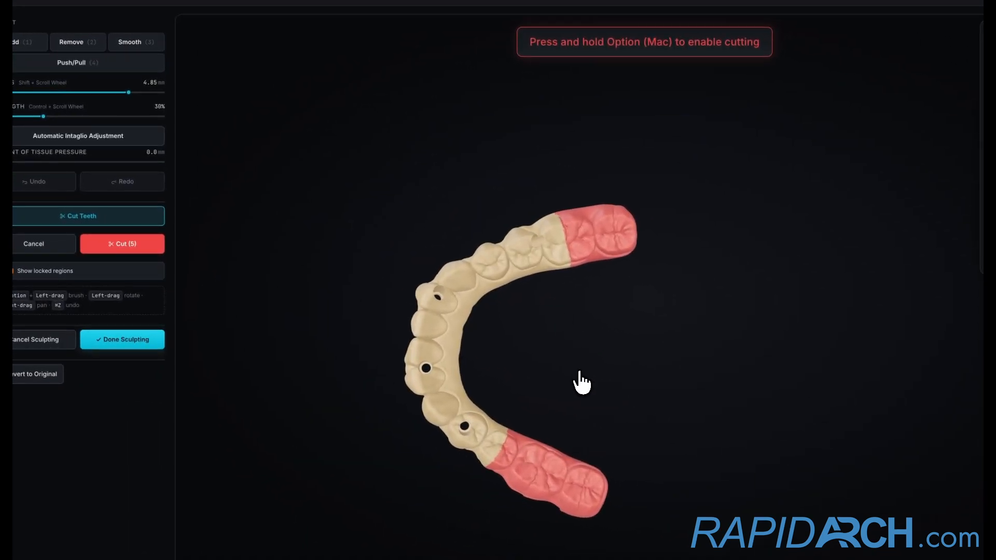
{"action": "key", "text": "5"}
{"action": "left_click_drag", "start_coordinate": [569, 368], "coordinate": [622, 195]}
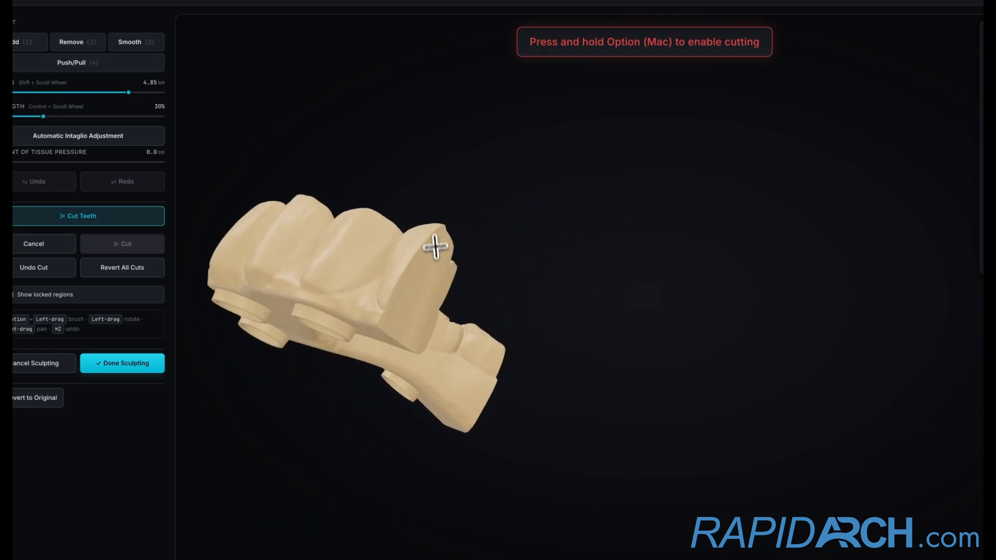
{"action": "left_click_drag", "start_coordinate": [416, 312], "coordinate": [434, 285]}
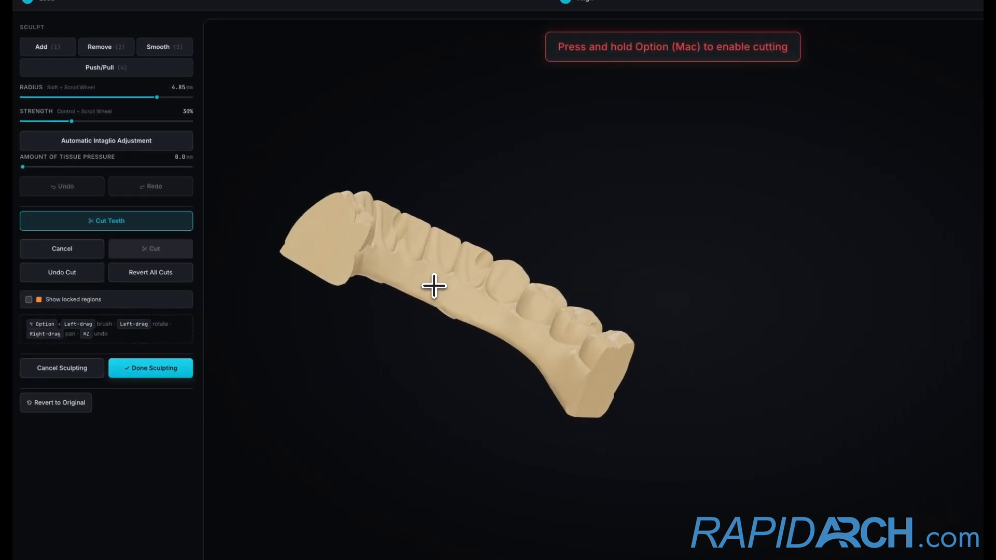
{"action": "left_click", "coordinate": [163, 369]}
- Examine the shortened converted waxup from the intaglio, lateral and facial sides
{"action": "mouse_move", "coordinate": [586, 332]}
{"action": "left_mouse_down"}
{"action": "mouse_move", "coordinate": [692, 243]}
{"action": "mouse_move", "coordinate": [700, 218]}
{"action": "left_mouse_up"}
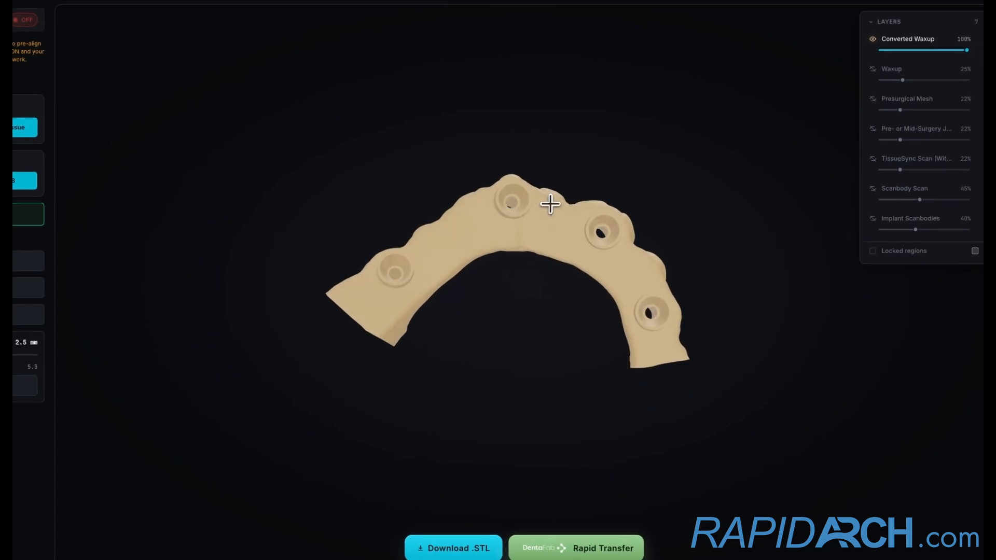
{"action": "left_click_drag", "start_coordinate": [551, 204], "coordinate": [662, 438]}
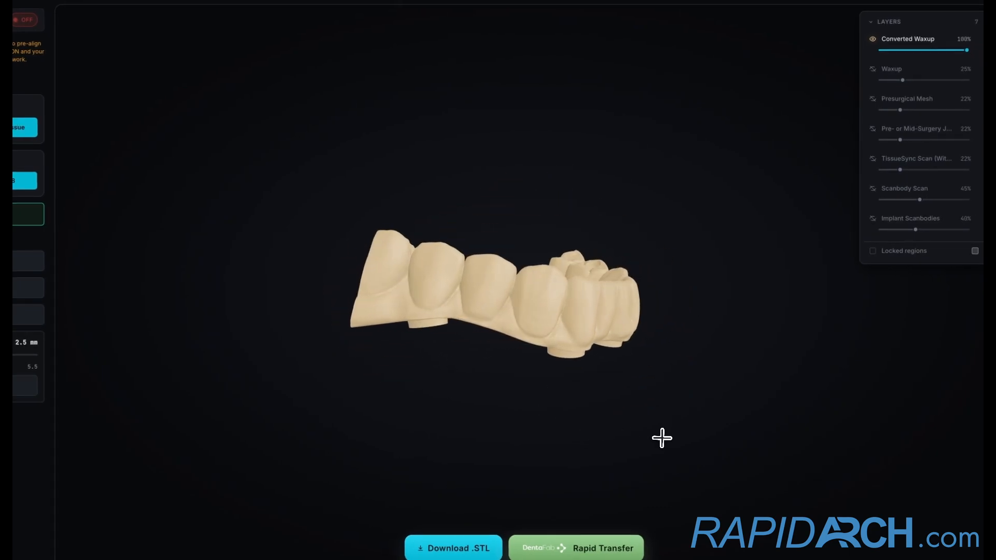
{"action": "left_click_drag", "start_coordinate": [560, 303], "coordinate": [425, 343]}
{"action": "left_click_drag", "start_coordinate": [495, 354], "coordinate": [476, 319]}
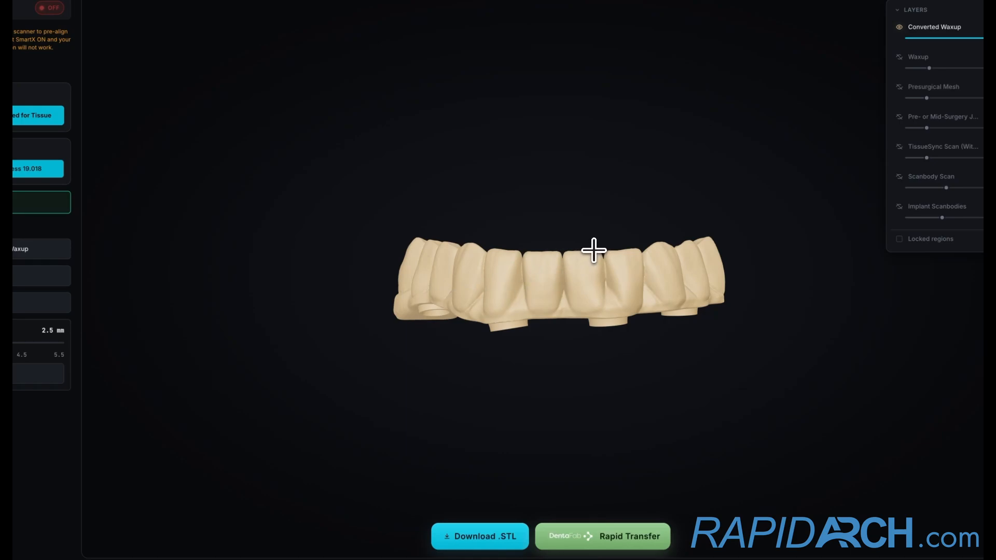
{"action": "left_click_drag", "start_coordinate": [600, 259], "coordinate": [624, 259]}
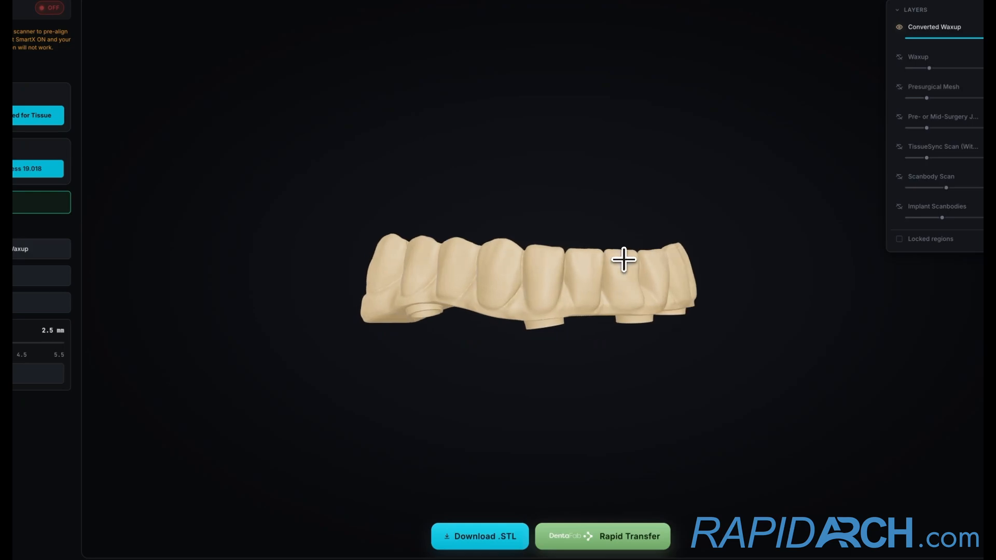